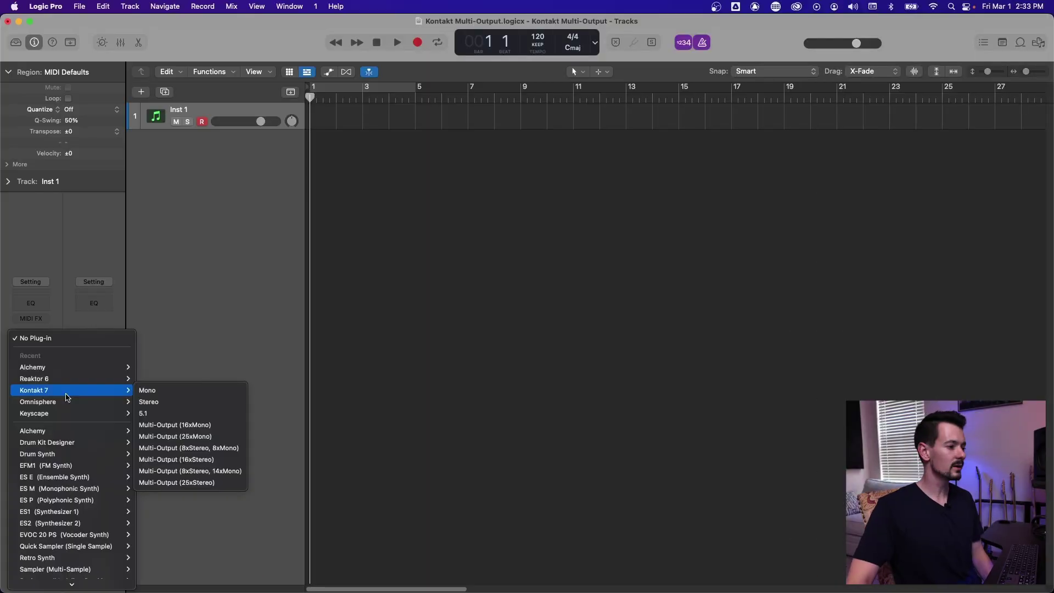
Load Kontakt 7 in stereo into the Inst 1 track's instrument slot.
{"action": "left_click", "coordinate": [196, 404]}
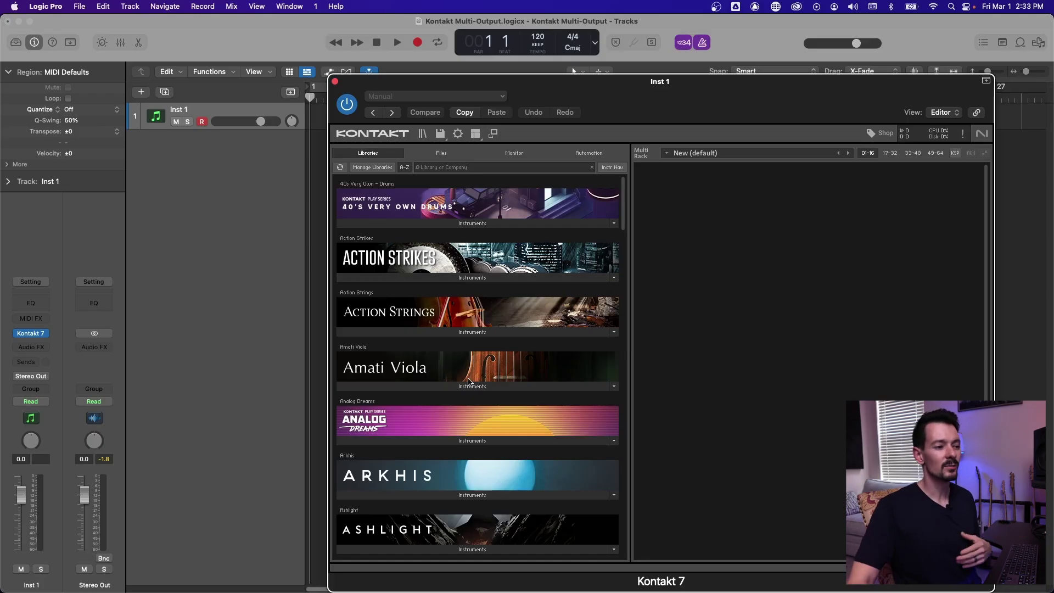
Scroll Kontakt's Libraries list down to the Damage library.
{"action": "scroll", "coordinate": [448, 297], "scroll_direction": "down", "scroll_amount": 6}
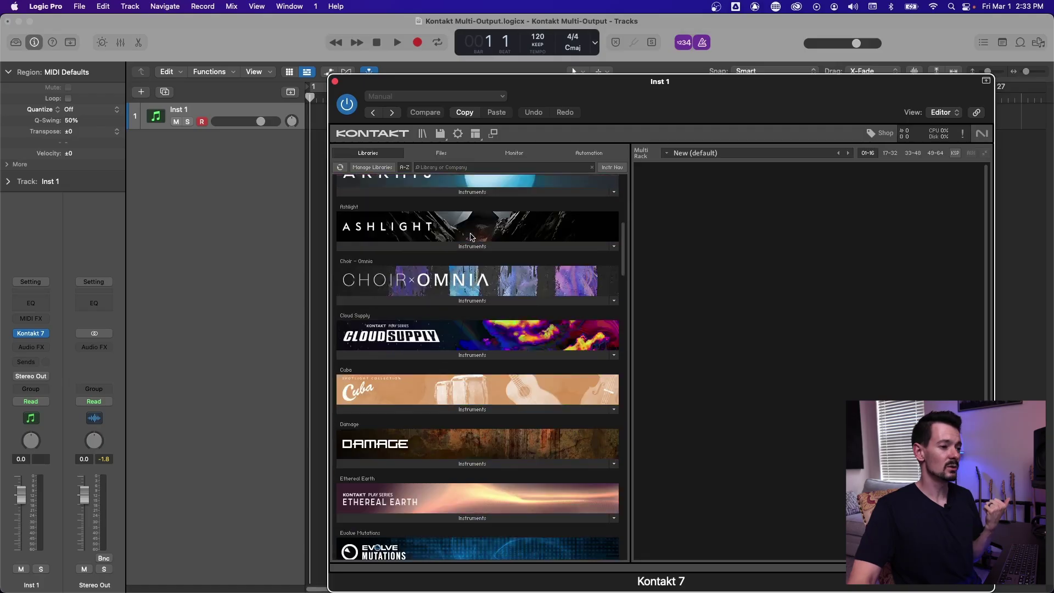
{"action": "scroll", "coordinate": [452, 280], "scroll_direction": "up", "scroll_amount": 1}
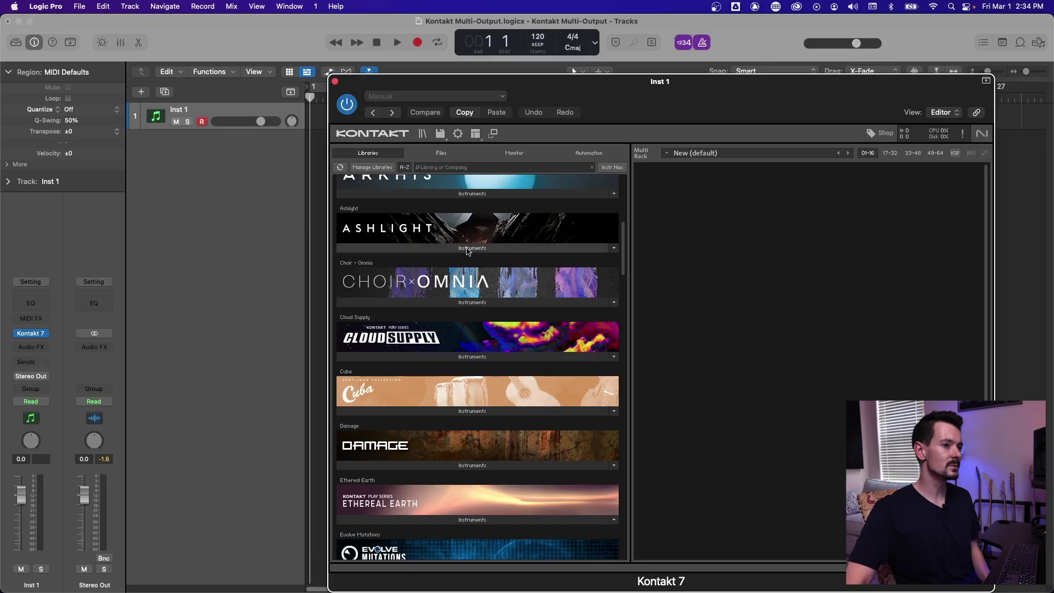
{"action": "left_click_drag", "start_coordinate": [641, 87], "coordinate": [608, 60]}
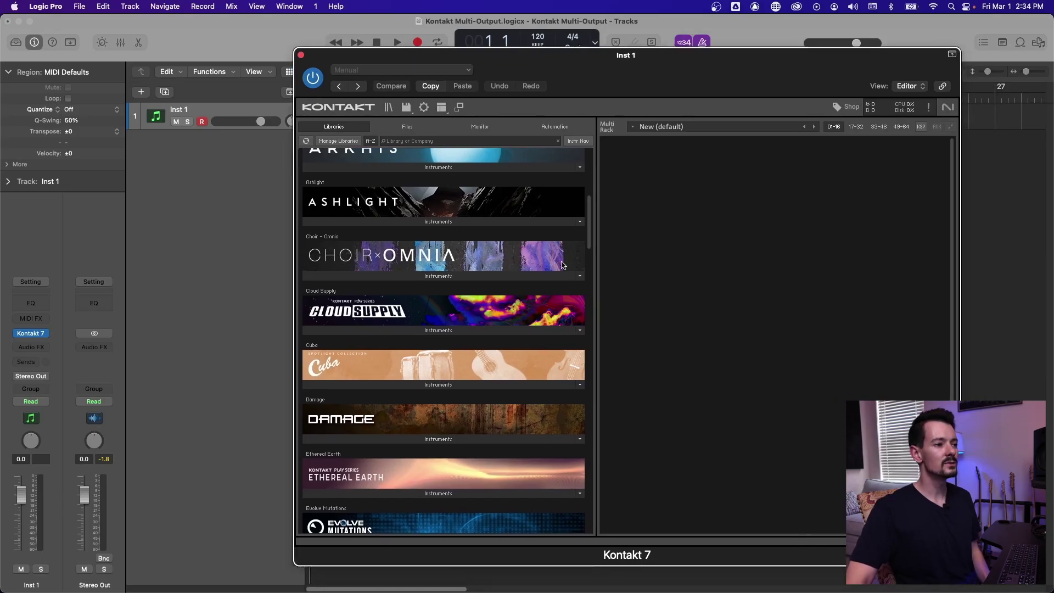
{"action": "scroll", "coordinate": [464, 287], "scroll_direction": "up", "scroll_amount": 3}
{"action": "scroll", "coordinate": [471, 289], "scroll_direction": "down", "scroll_amount": 4}
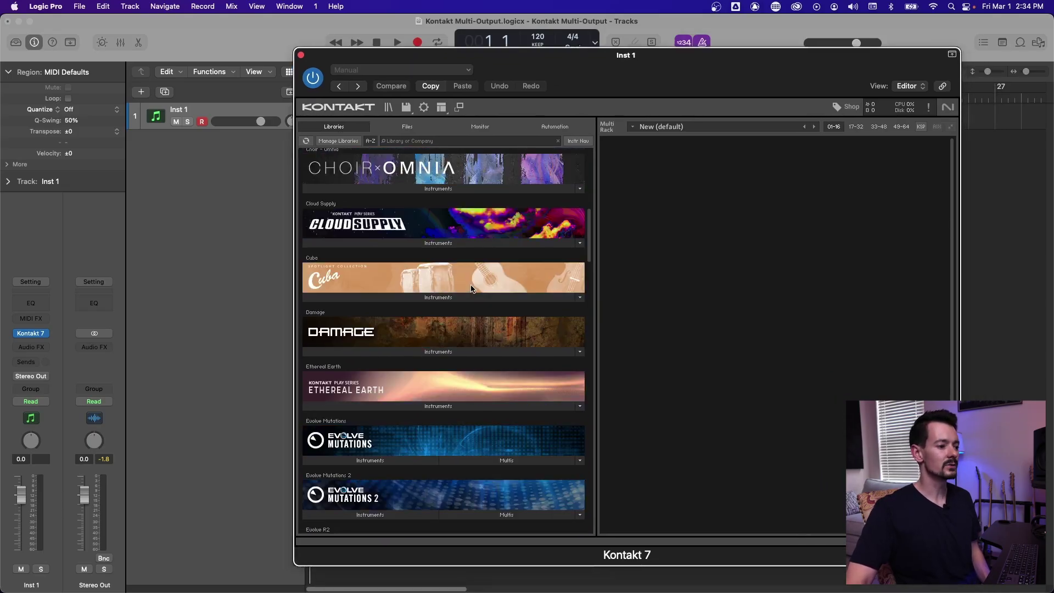
Load the PERC Studio Armageddon Ens kit from Damage's 01 Epic Organic Drums, then move Kontakt aside.
{"action": "left_click", "coordinate": [414, 351]}
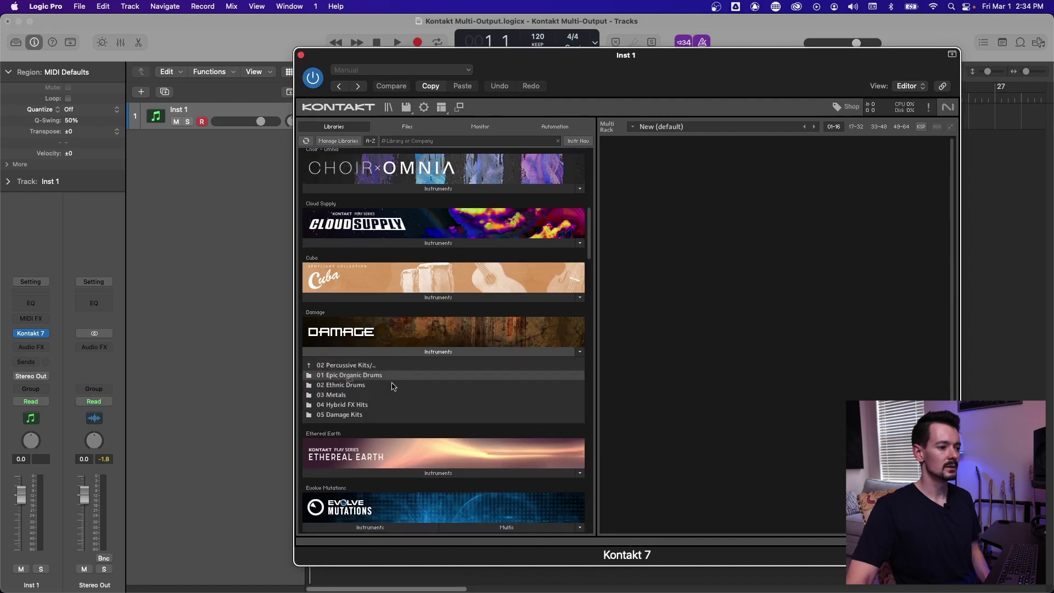
{"action": "double_click", "coordinate": [346, 376]}
{"action": "double_click", "coordinate": [382, 378]}
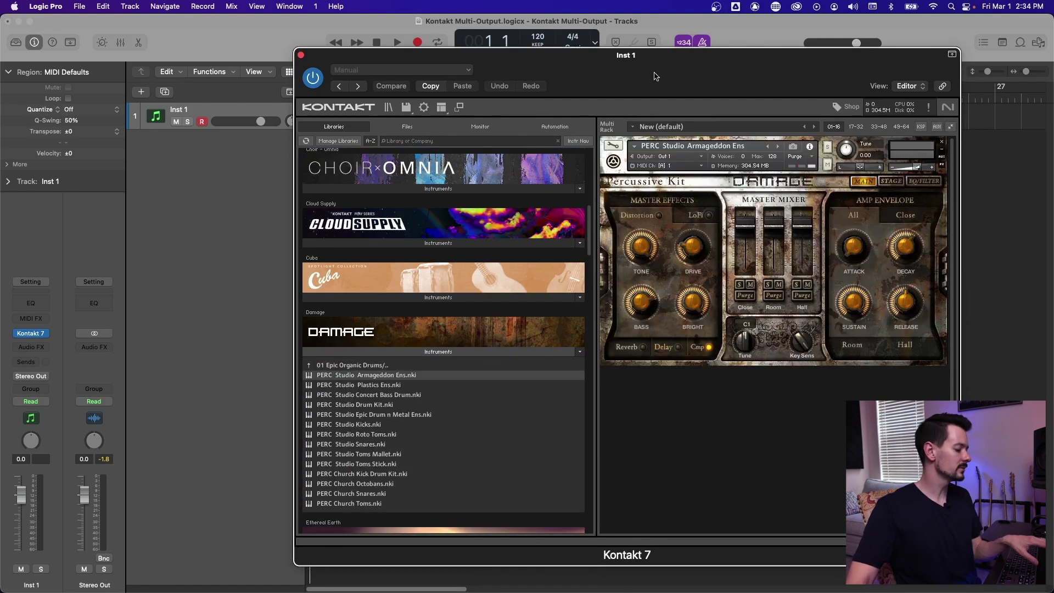
{"action": "left_click_drag", "start_coordinate": [655, 76], "coordinate": [761, 76]}
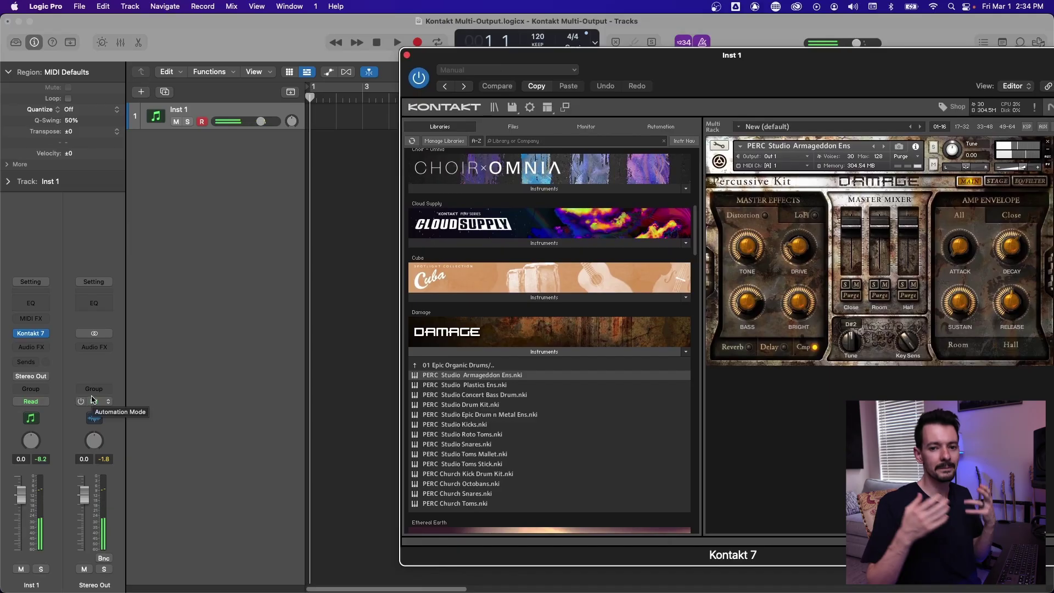
{"action": "left_click_drag", "start_coordinate": [838, 101], "coordinate": [654, 89]}
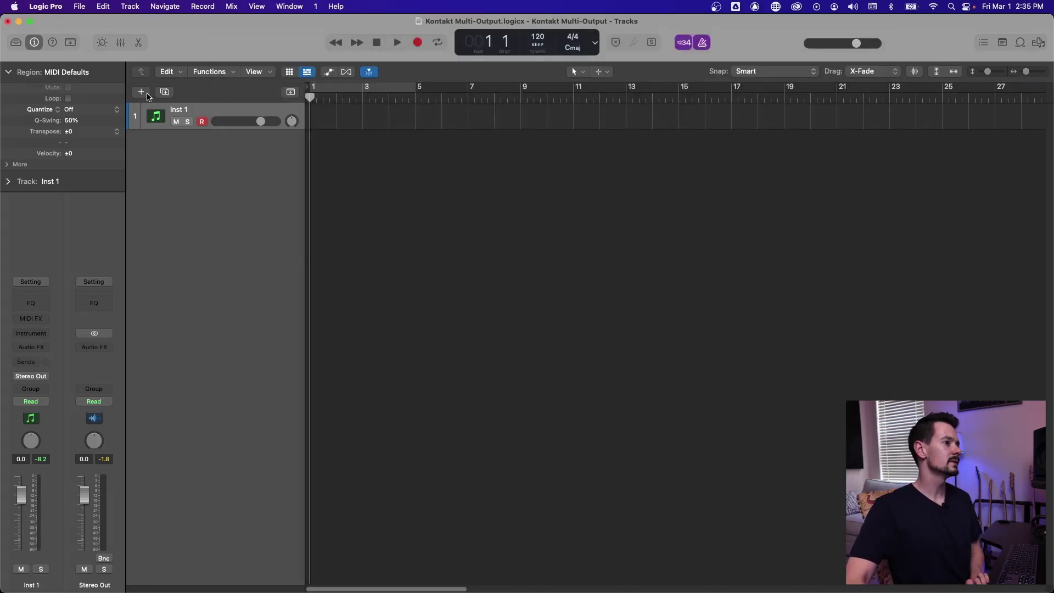
Create a new empty software instrument track, Inst 2, below Inst 1.
{"action": "left_click", "coordinate": [147, 97]}
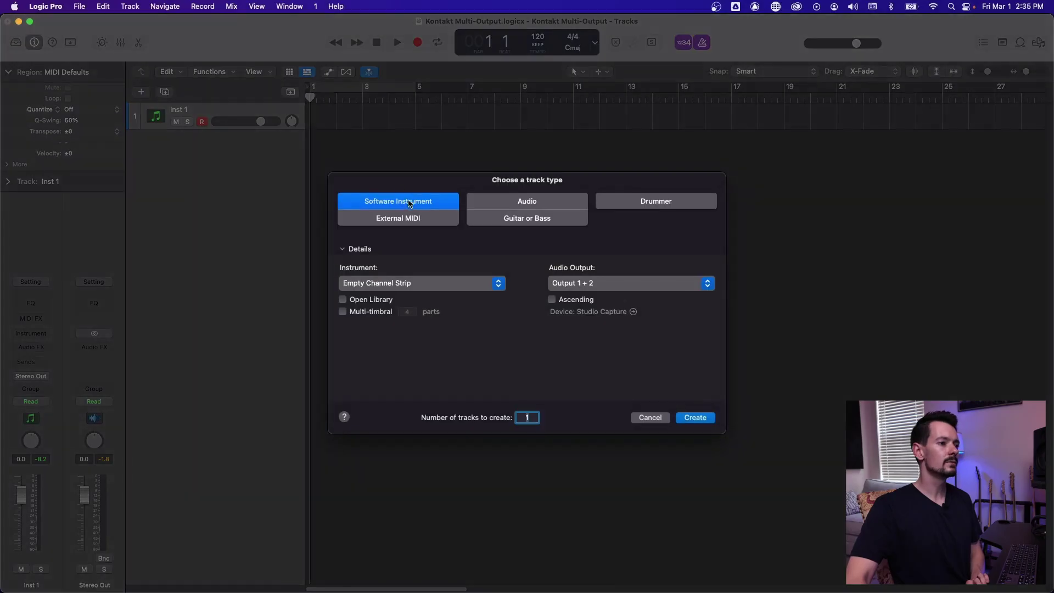
{"action": "left_click", "coordinate": [708, 419]}
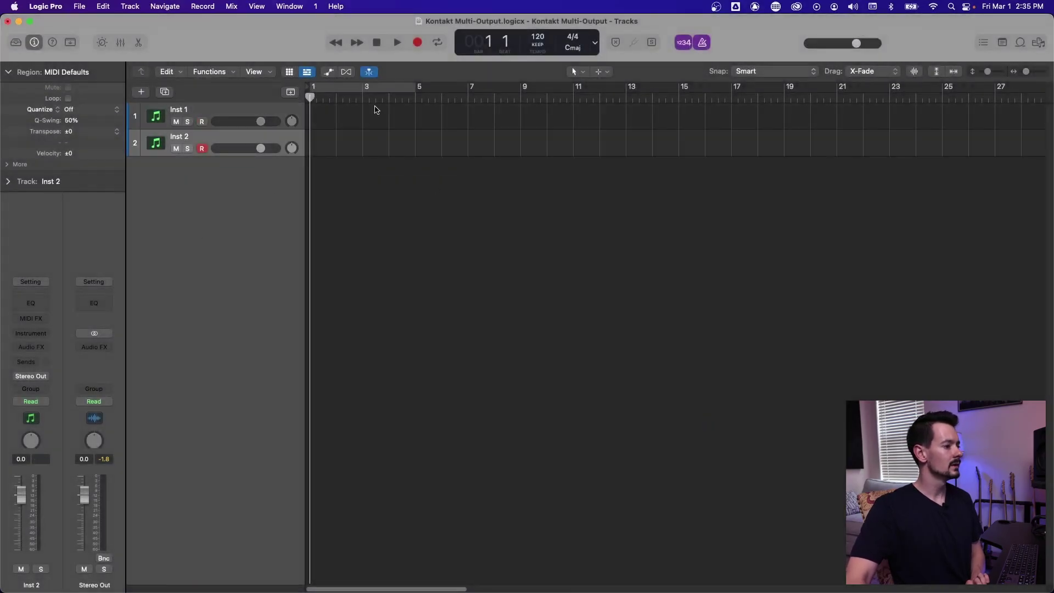
{"action": "key", "text": "i"}
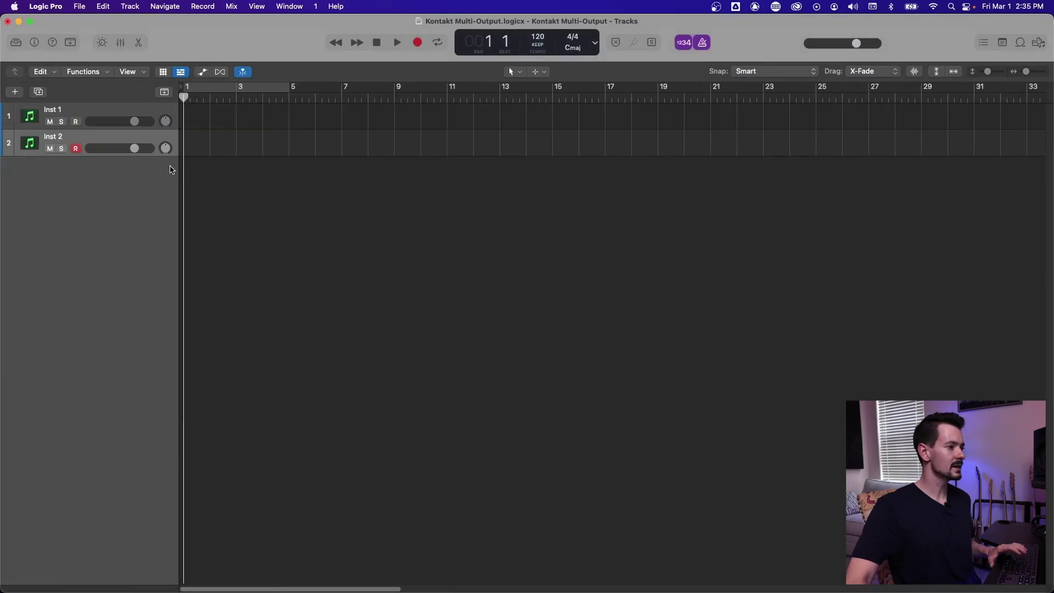
{"action": "key", "text": "i"}
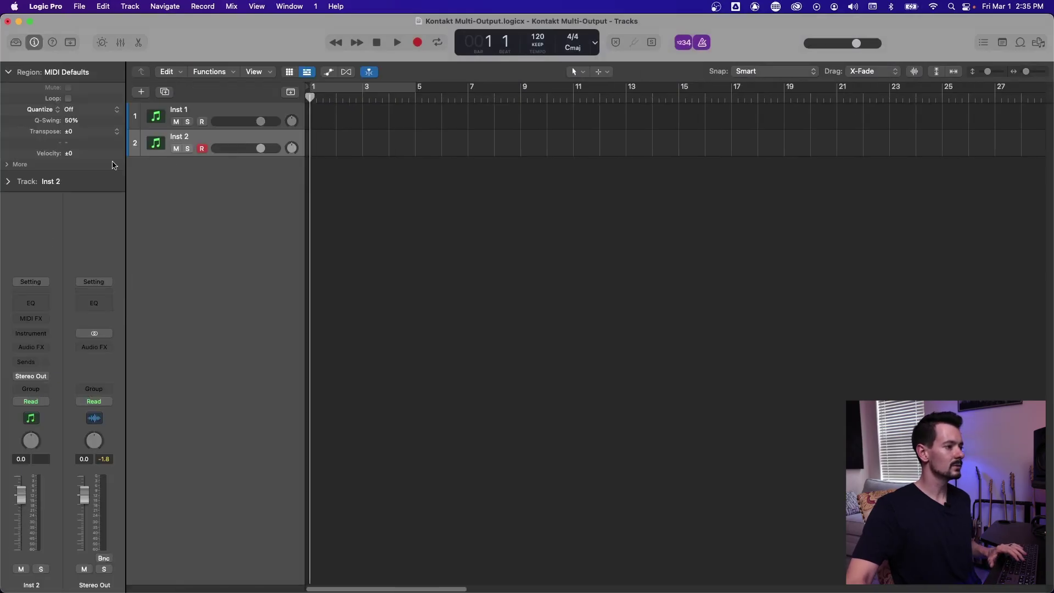
Insert Kontakt 7 Multi-Output from AU Instruments > Native Instruments on Inst 2, then close its window.
{"action": "left_click", "coordinate": [30, 334]}
{"action": "scroll", "coordinate": [55, 527], "scroll_direction": "down", "scroll_amount": 5}
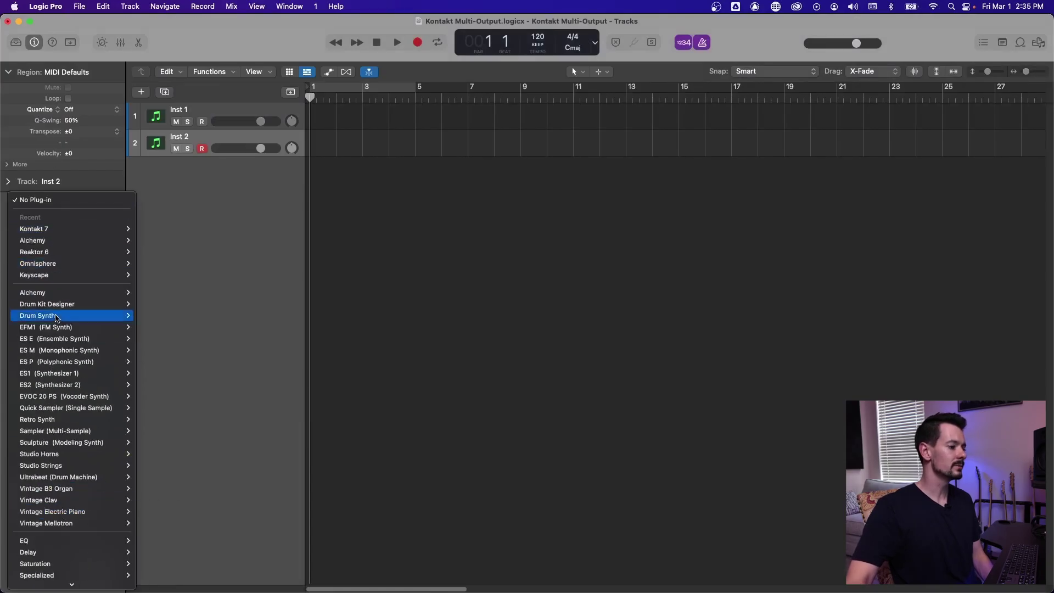
{"action": "scroll", "coordinate": [61, 385], "scroll_direction": "down", "scroll_amount": 3}
{"action": "mouse_move", "coordinate": [59, 559]}
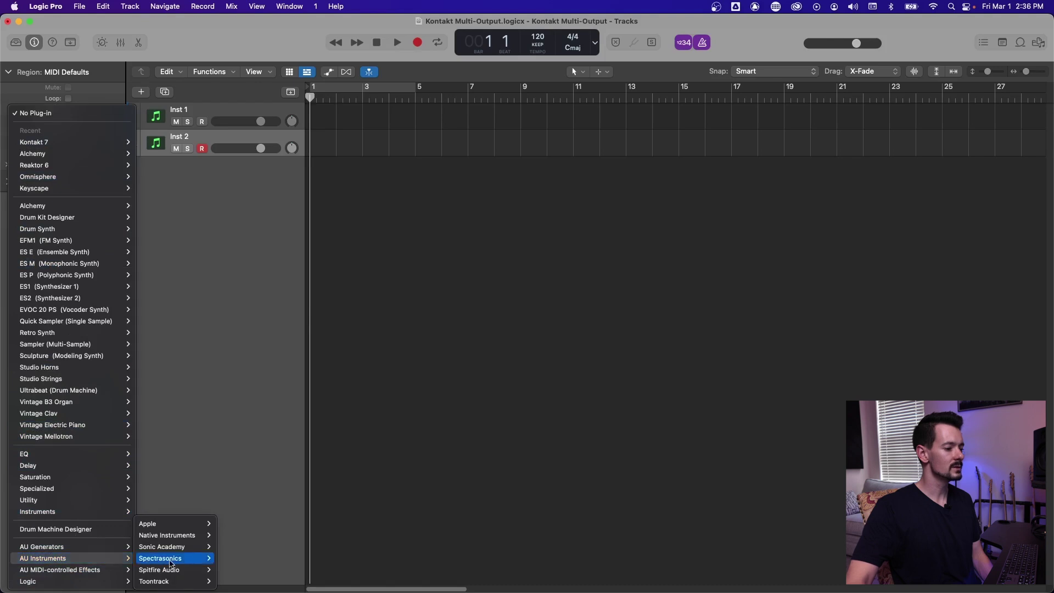
{"action": "mouse_move", "coordinate": [172, 541]}
{"action": "mouse_move", "coordinate": [252, 535]}
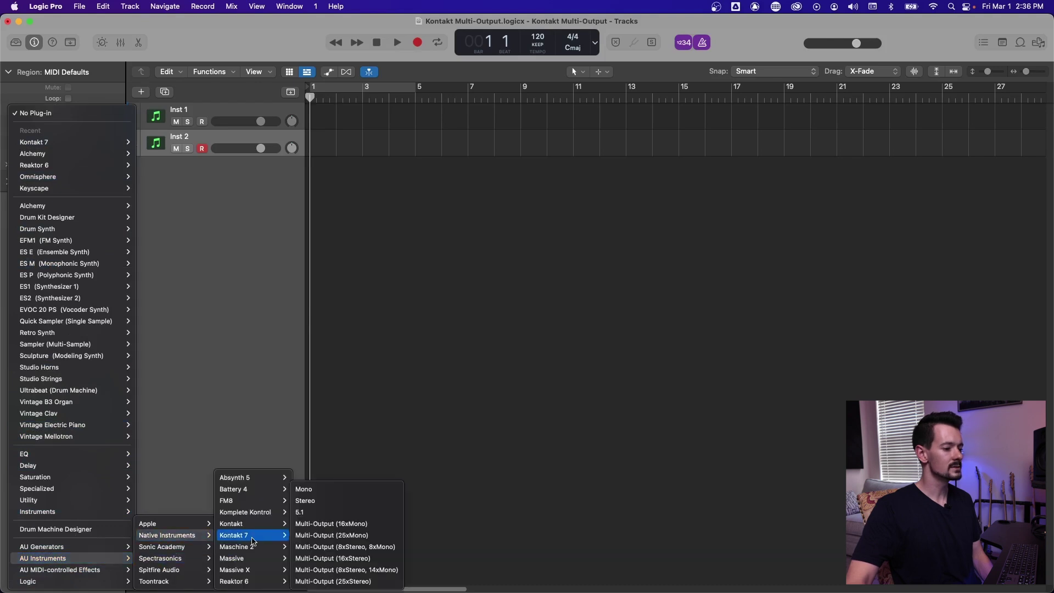
{"action": "left_click", "coordinate": [330, 561]}
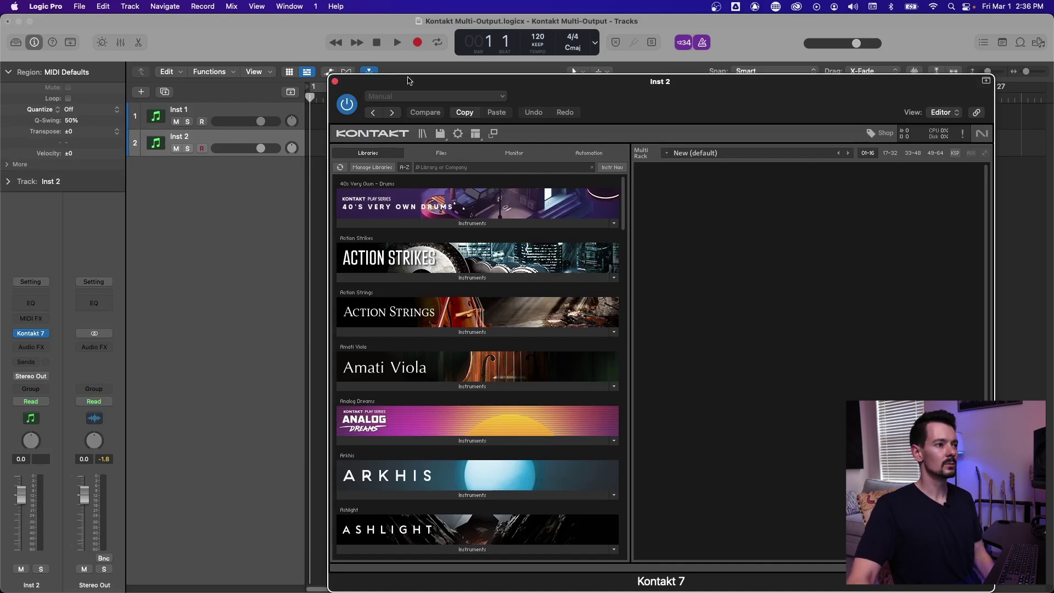
{"action": "left_click", "coordinate": [335, 81]}
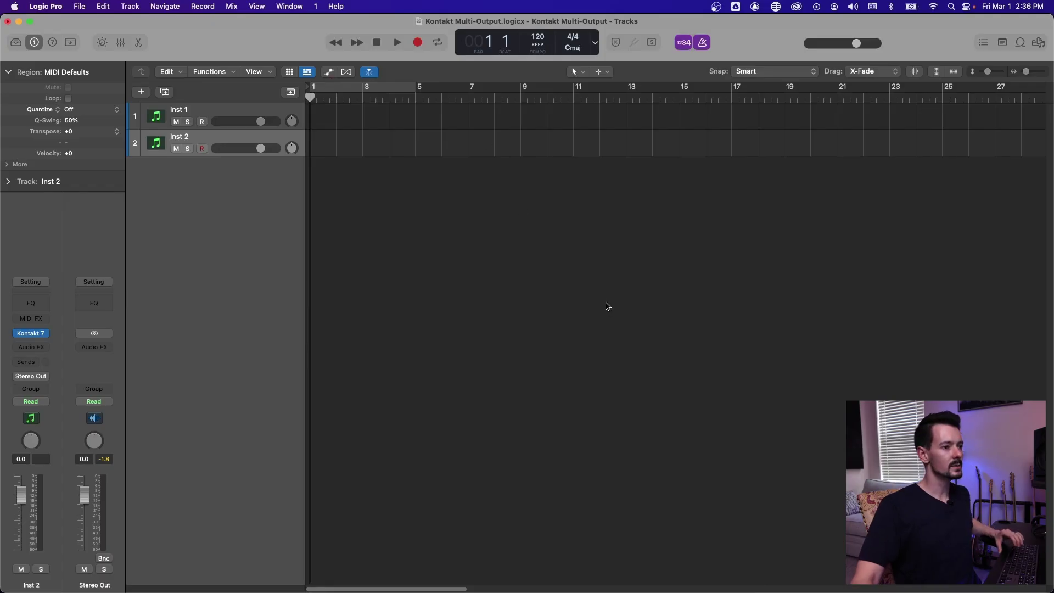
In the Mixer, rename the Inst 2 channel to Kontakt and delete the Inst 1 track.
{"action": "key", "text": "x"}
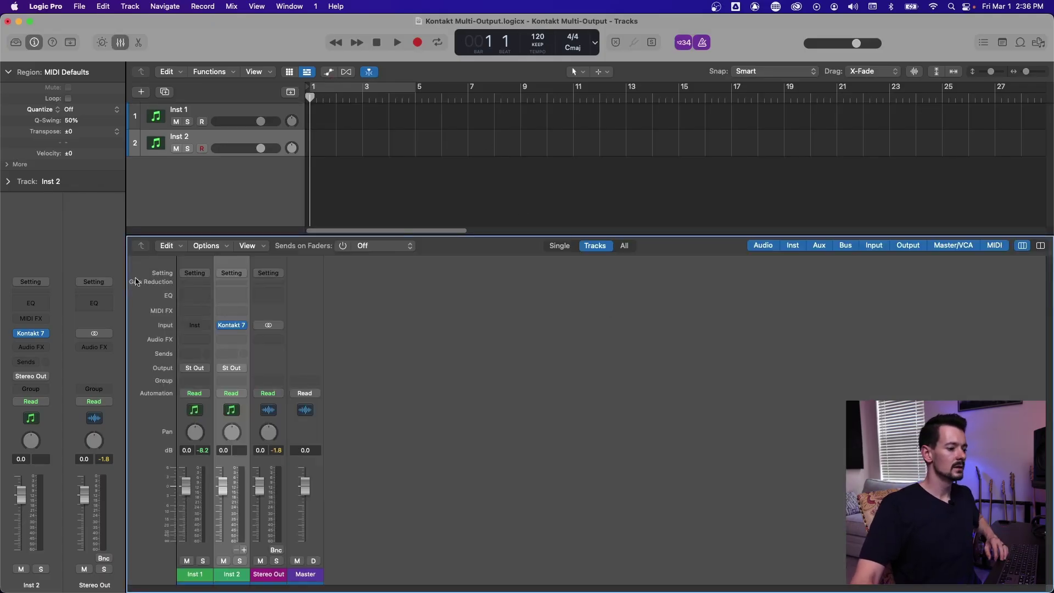
{"action": "double_click", "coordinate": [237, 575]}
{"action": "type", "text": "Kon"}
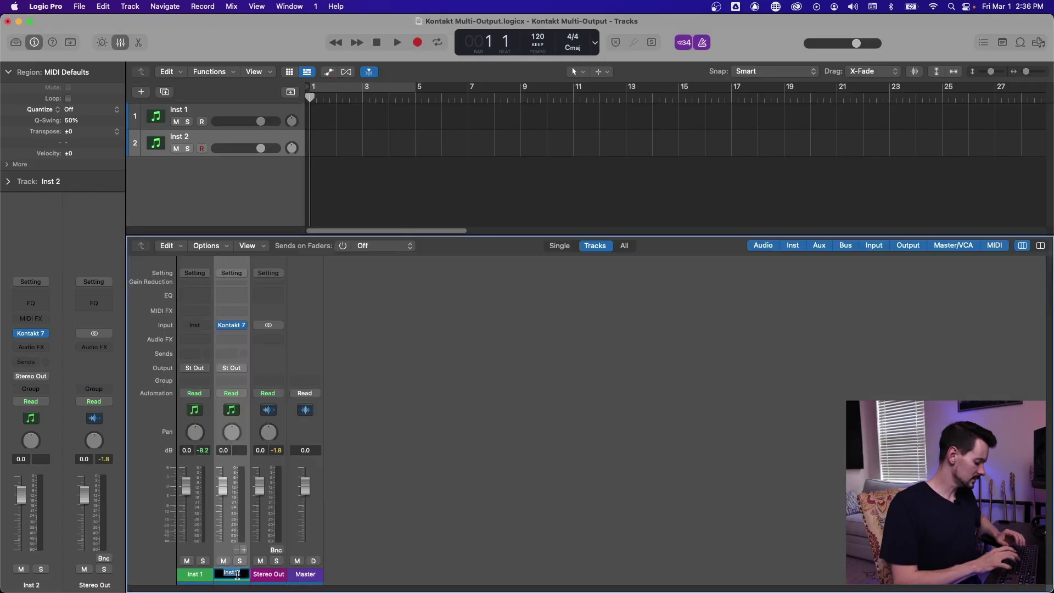
{"action": "type", "text": "takt"}
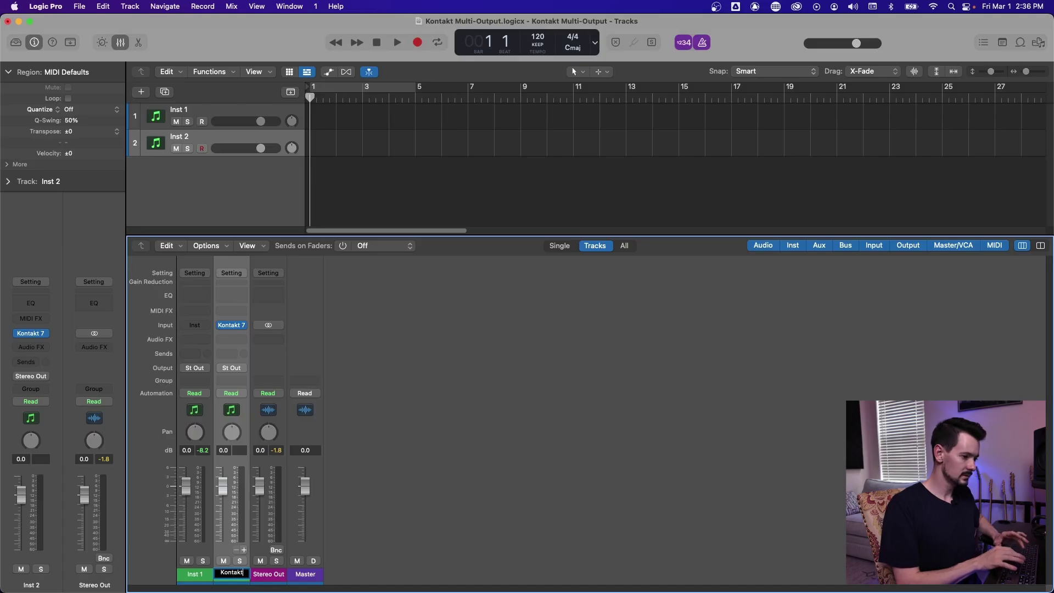
{"action": "key", "text": "Return"}
{"action": "left_click", "coordinate": [187, 386]}
{"action": "key", "text": "super+BackSpace"}
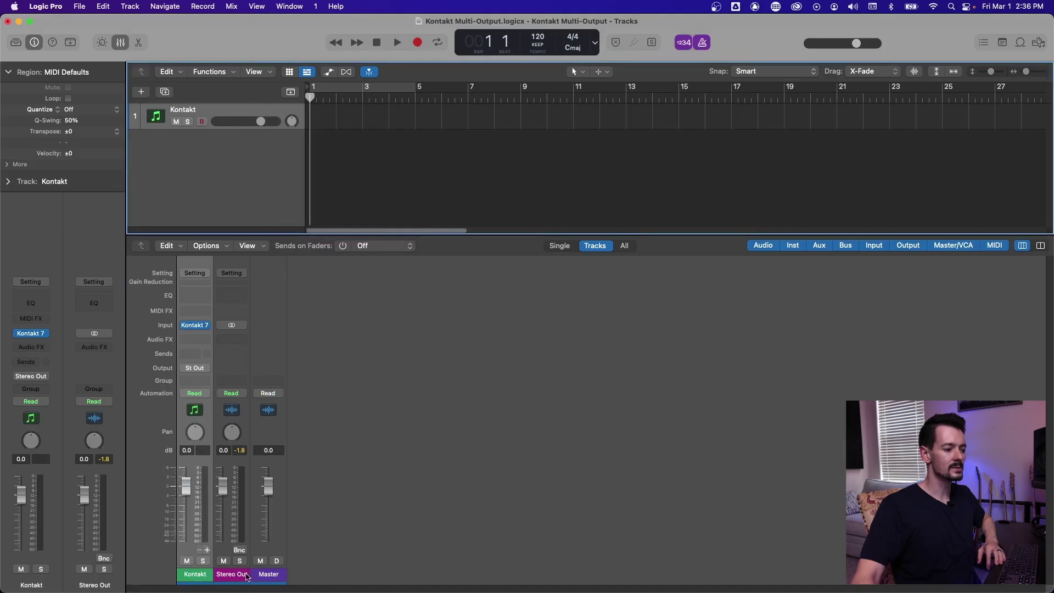
Add five aux channels, Aux 1–5, fed by Kontakt outputs 3-4 through 11-12.
{"action": "left_click", "coordinate": [207, 550]}
{"action": "left_click", "coordinate": [207, 550]}
{"action": "left_click", "coordinate": [208, 551]}
{"action": "left_click", "coordinate": [208, 550]}
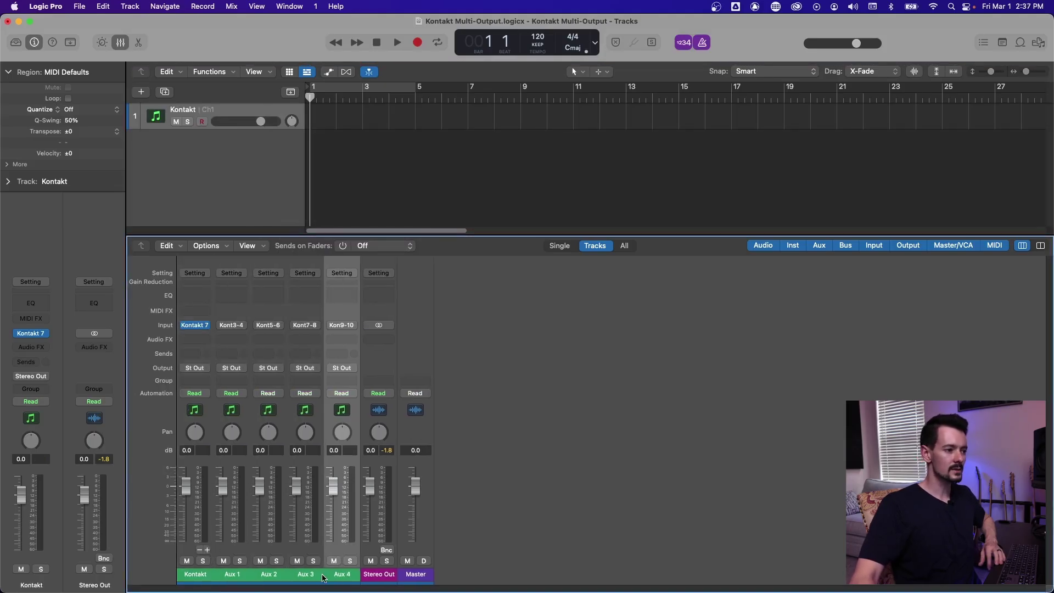
{"action": "left_click", "coordinate": [207, 551]}
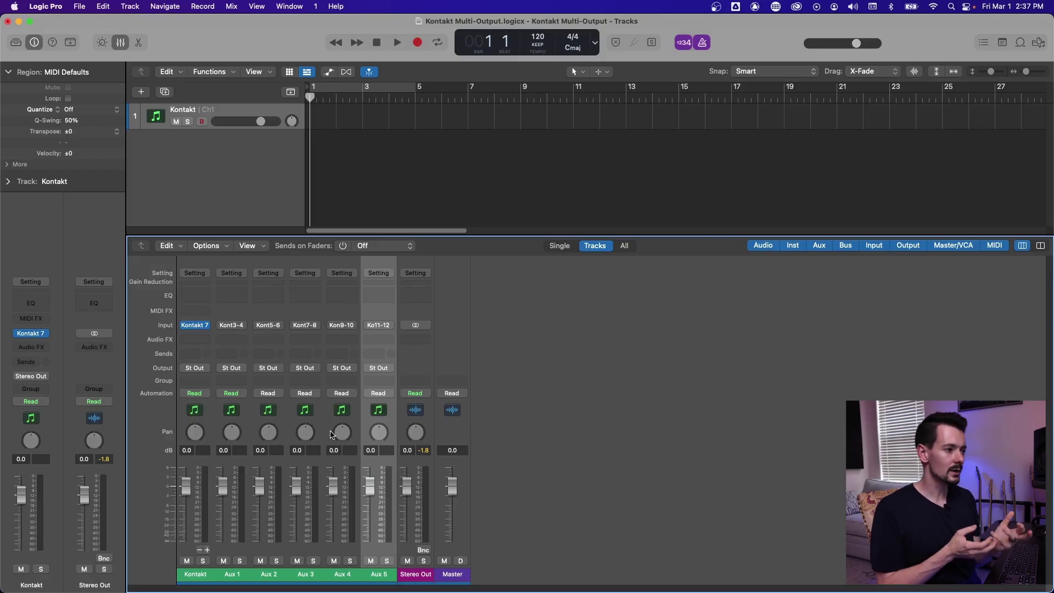
Load the 40s Very Own Drums Queen Alley Kit and record a short drum pattern on Kontakt.
{"action": "left_click", "coordinate": [197, 325]}
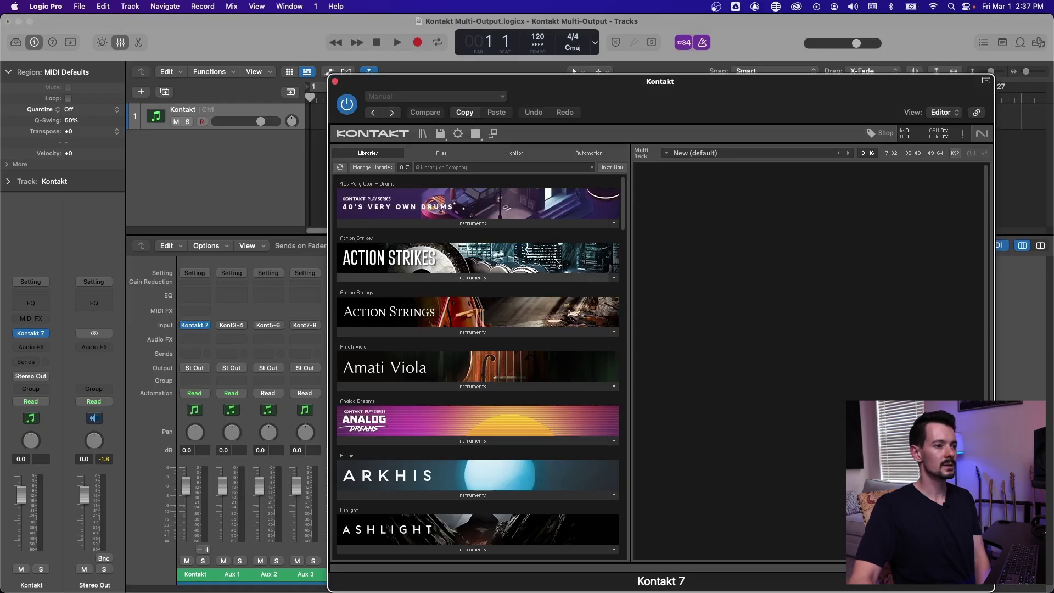
{"action": "left_click", "coordinate": [464, 224]}
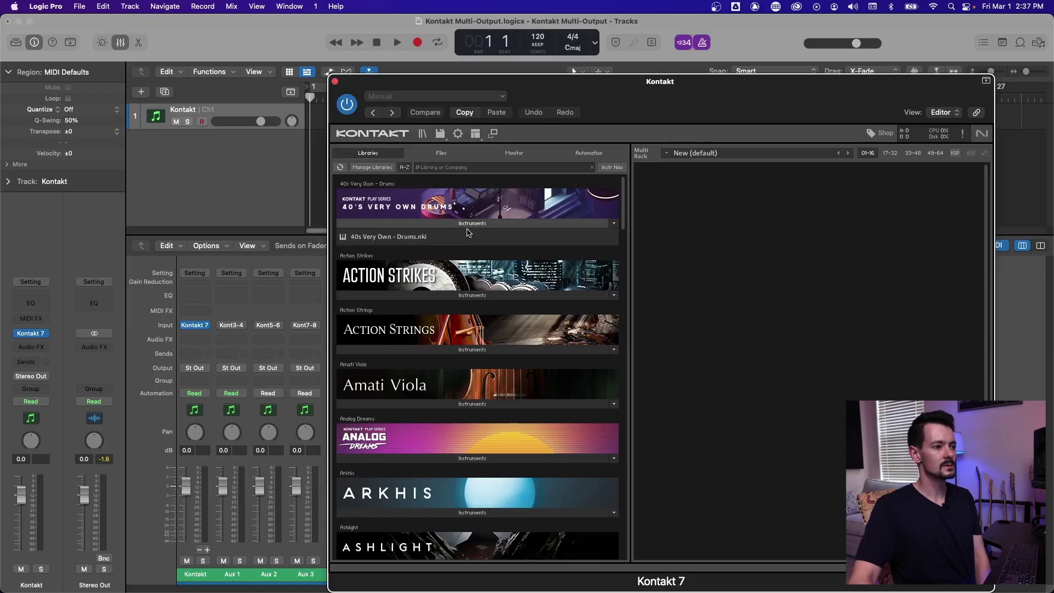
{"action": "double_click", "coordinate": [397, 240]}
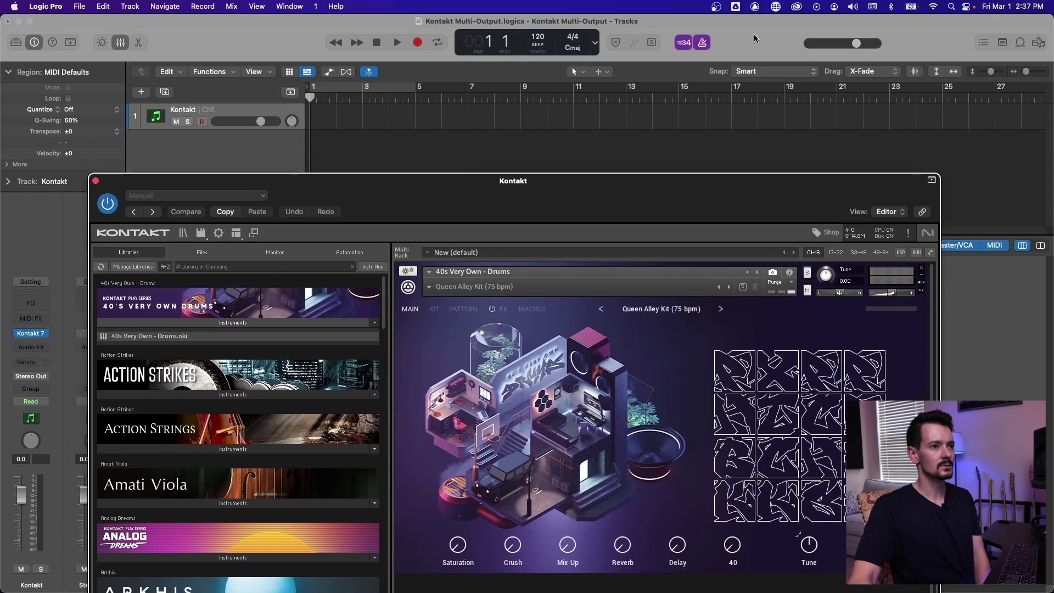
{"action": "left_click", "coordinate": [416, 42]}
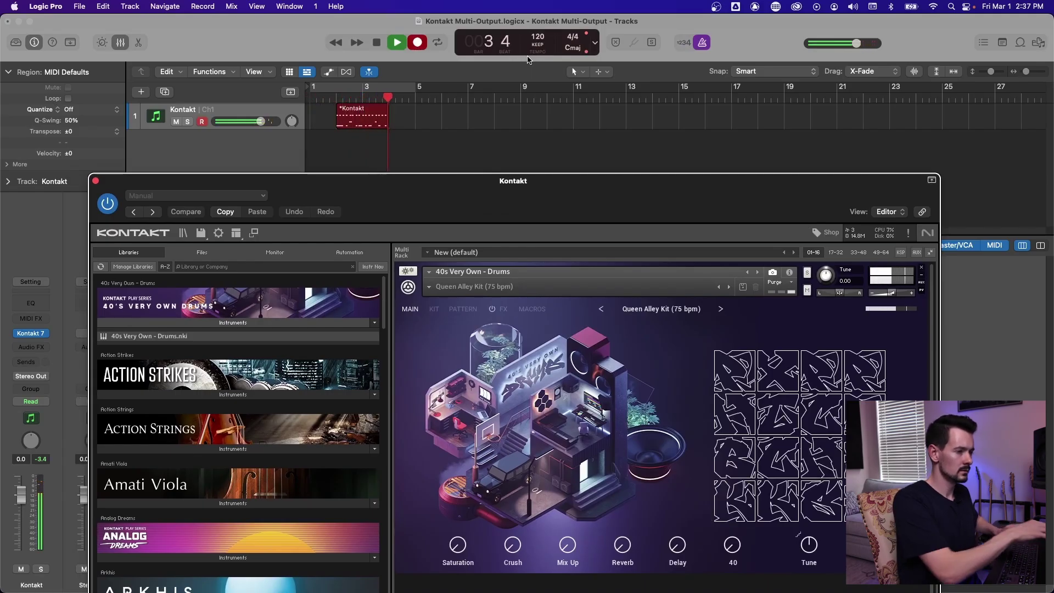
{"action": "key", "text": "space"}
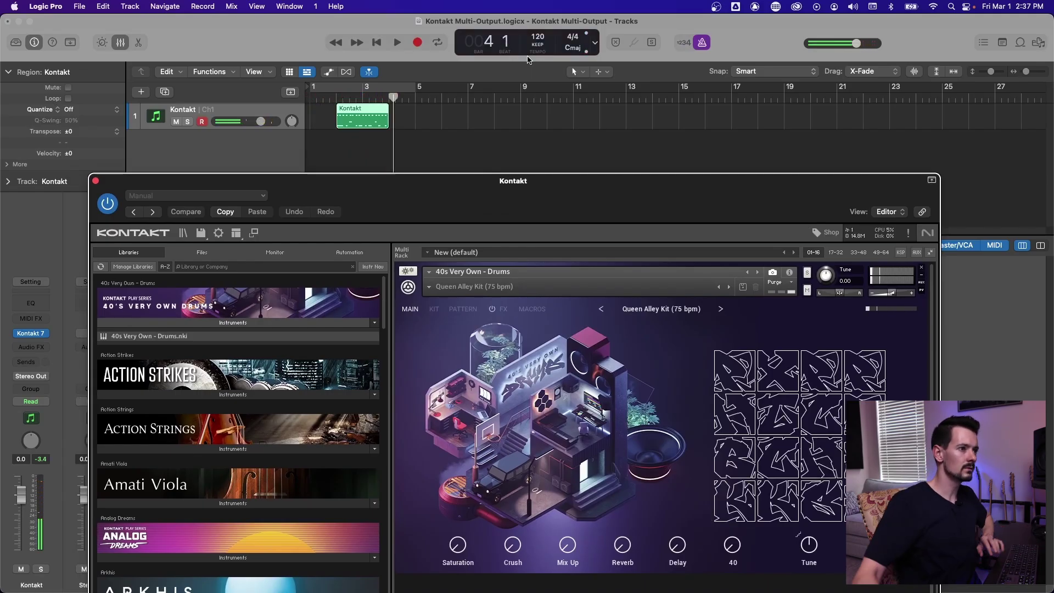
Quantize all the recorded drum notes to 1/16 in the Piano Roll.
{"action": "left_click", "coordinate": [96, 180]}
{"action": "double_click", "coordinate": [370, 115]}
{"action": "right_click", "coordinate": [432, 415]}
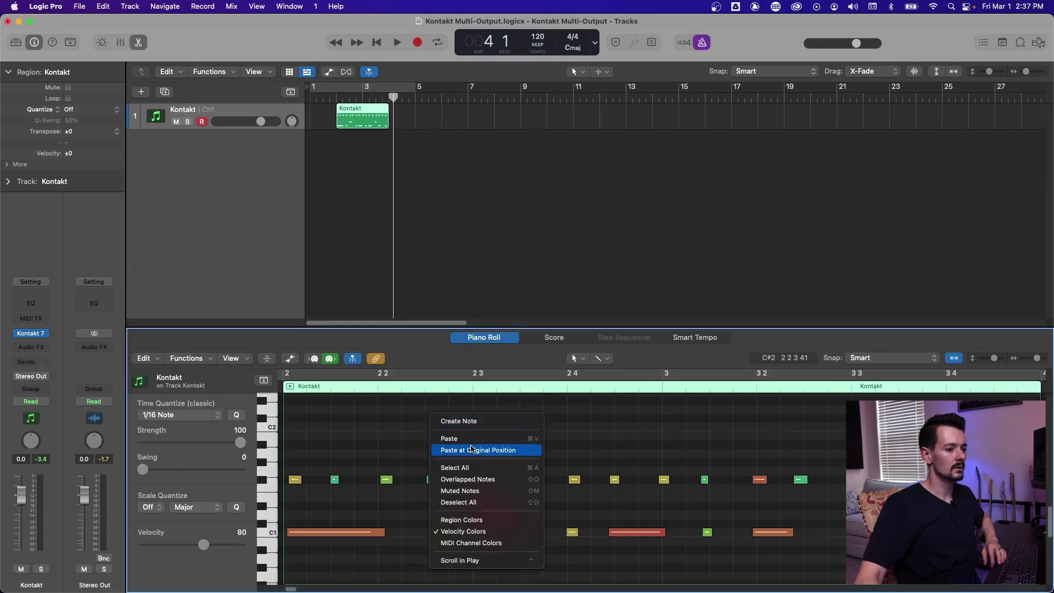
{"action": "left_click", "coordinate": [461, 468]}
{"action": "left_click", "coordinate": [237, 416]}
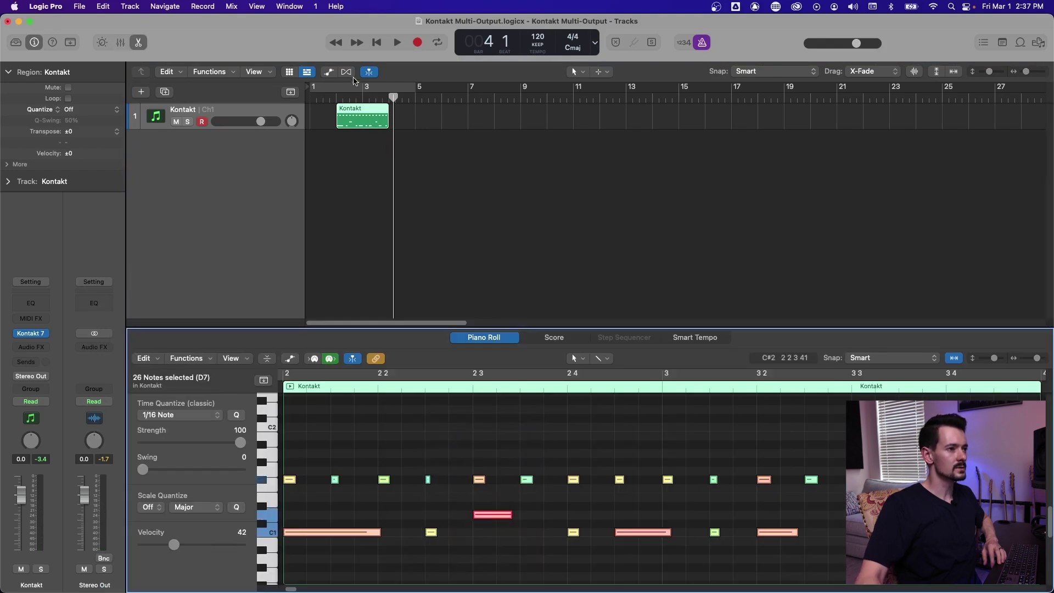
Play back the quantized pattern and move the drum region to start at bar 1.
{"action": "left_click_drag", "start_coordinate": [357, 115], "coordinate": [384, 116]}
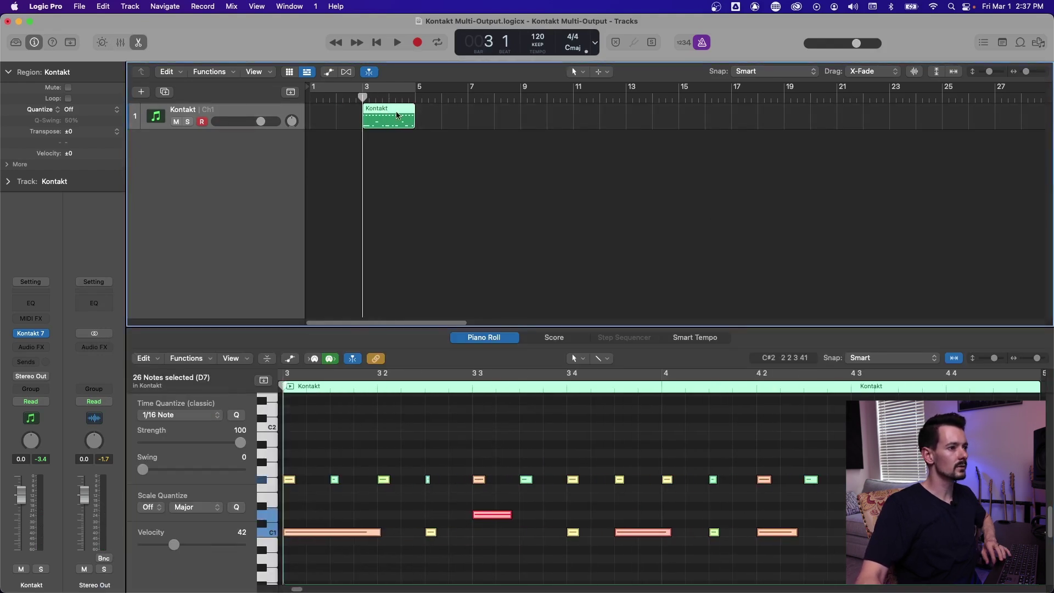
{"action": "key", "text": "space"}
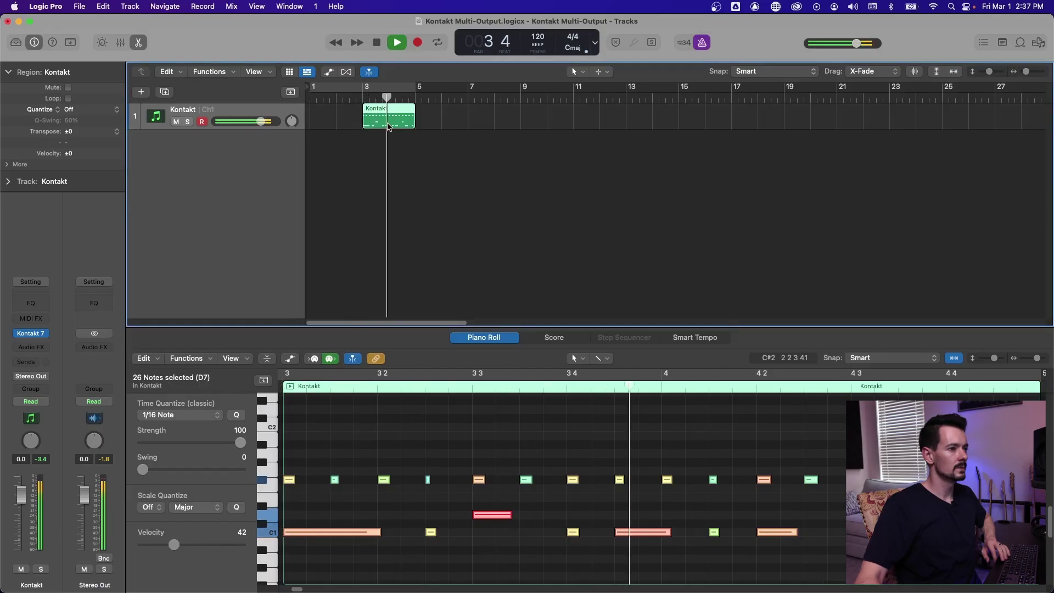
{"action": "key", "text": "space"}
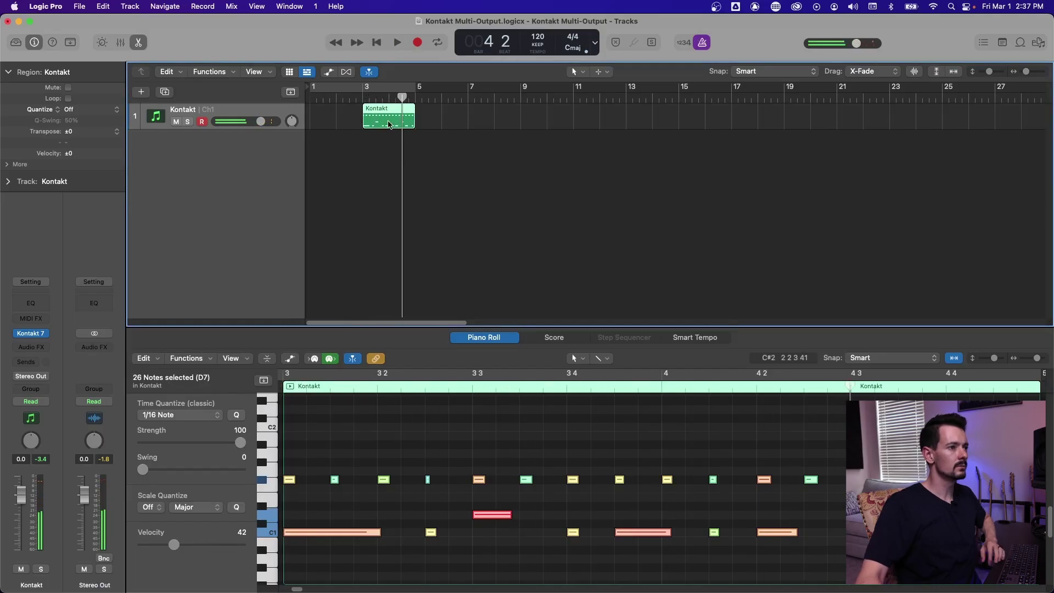
{"action": "left_click_drag", "start_coordinate": [387, 124], "coordinate": [335, 124]}
Drag Hybrid Keys.nki from the Hybrid Keys library into Kontakt's rack below the drums.
{"action": "left_click", "coordinate": [139, 42]}
{"action": "mouse_move", "coordinate": [48, 333]}
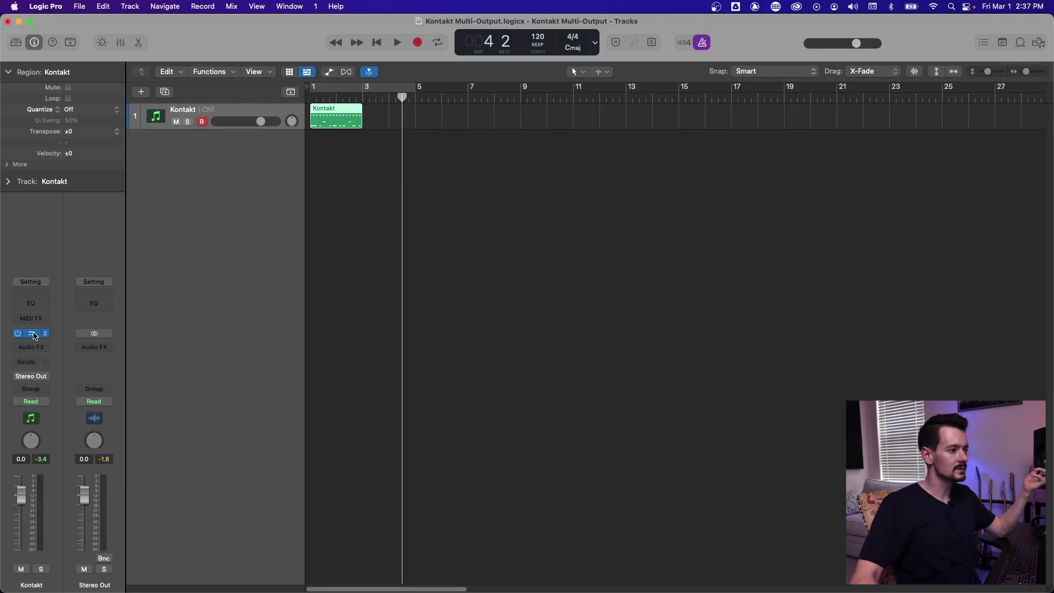
{"action": "left_click", "coordinate": [32, 333]}
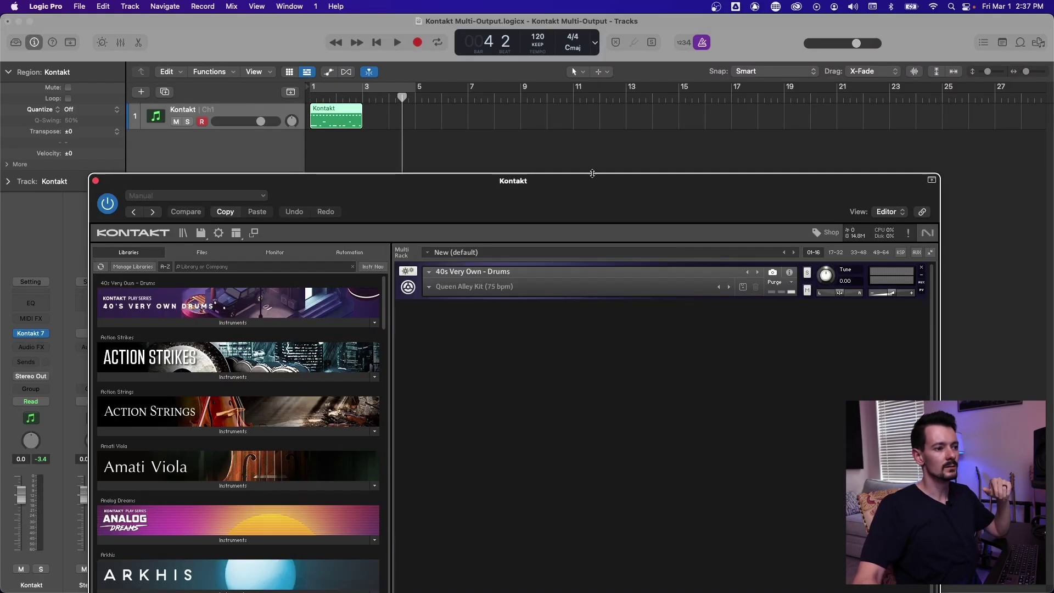
{"action": "left_click_drag", "start_coordinate": [593, 173], "coordinate": [577, 69]}
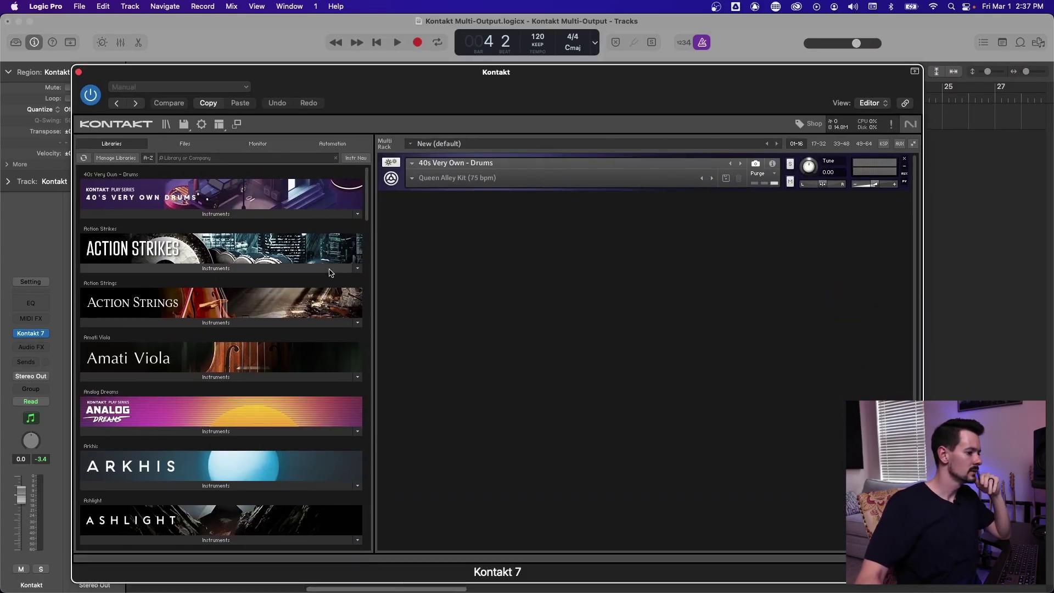
{"action": "scroll", "coordinate": [335, 275], "scroll_direction": "down", "scroll_amount": 6}
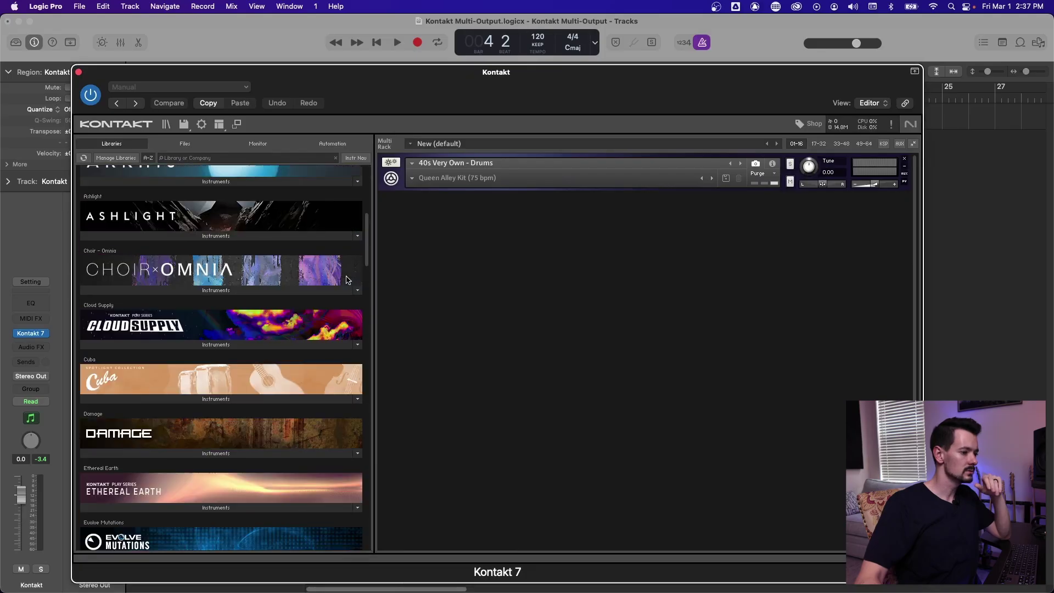
{"action": "scroll", "coordinate": [347, 279], "scroll_direction": "down", "scroll_amount": 6}
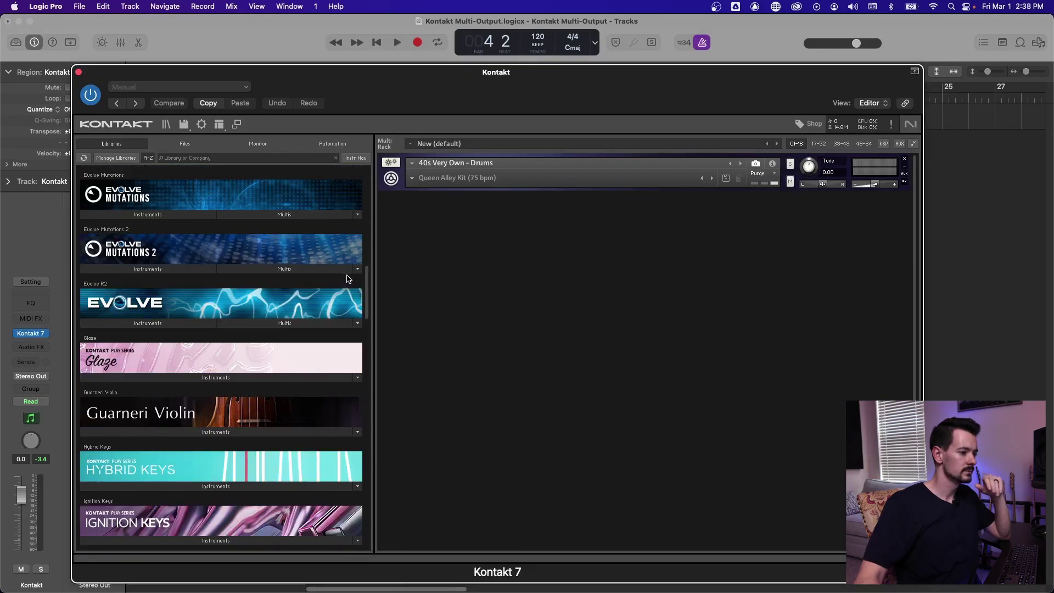
{"action": "left_click", "coordinate": [223, 487]}
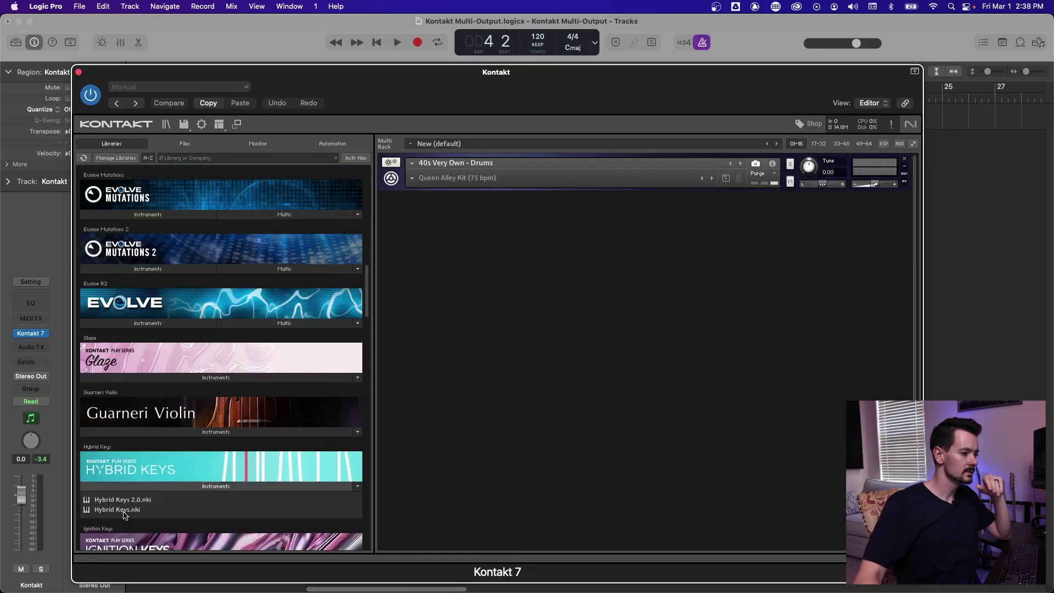
{"action": "left_click_drag", "start_coordinate": [124, 515], "coordinate": [423, 496]}
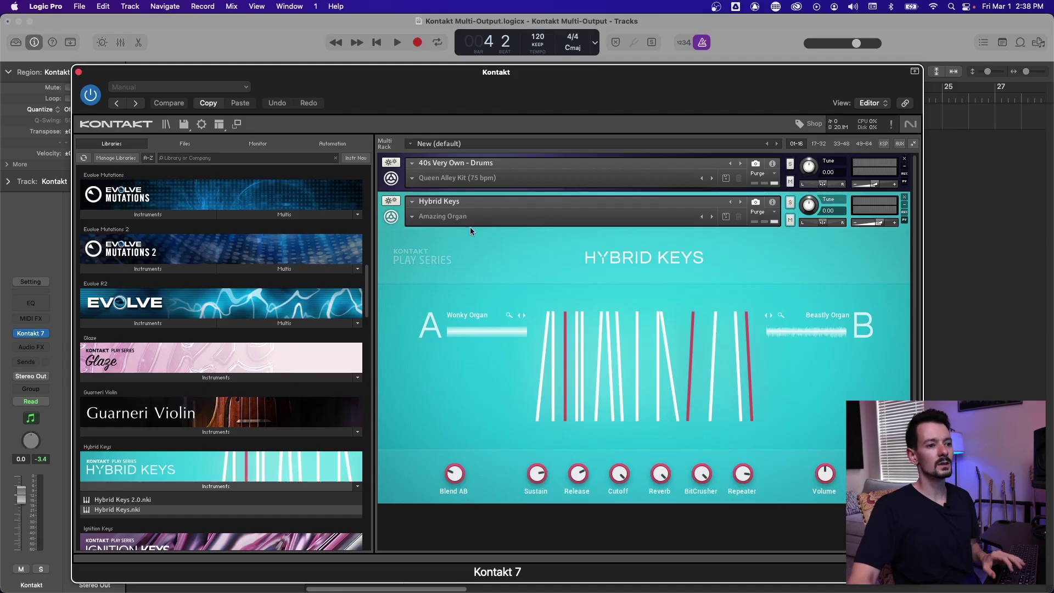
Reveal Out 1 routing with MIDI channel 1 for drums and channel 2 for Hybrid Keys.
{"action": "left_click", "coordinate": [774, 203]}
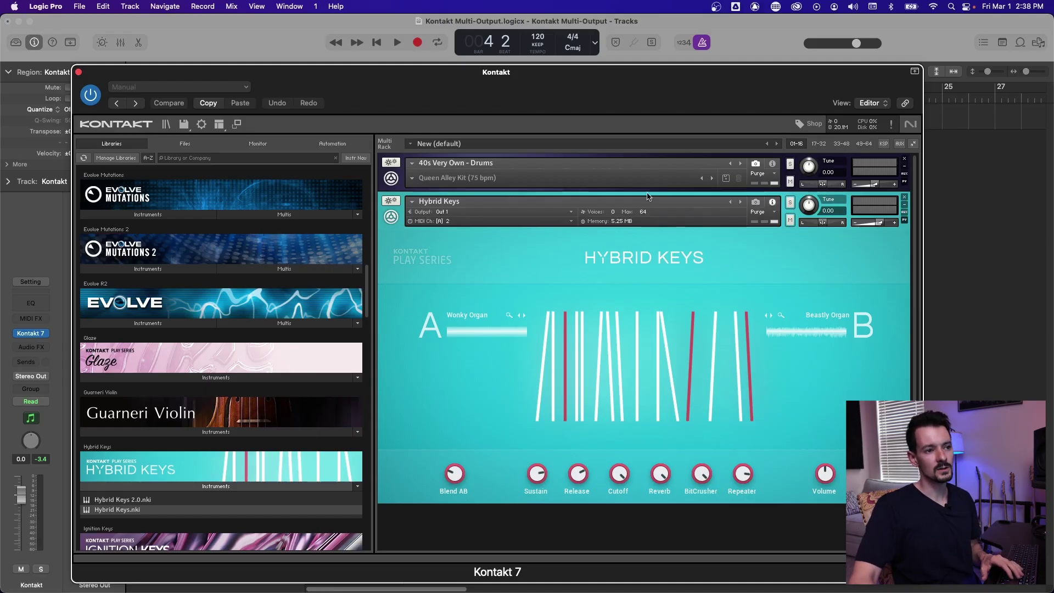
{"action": "left_click", "coordinate": [773, 164]}
{"action": "left_click", "coordinate": [392, 217]}
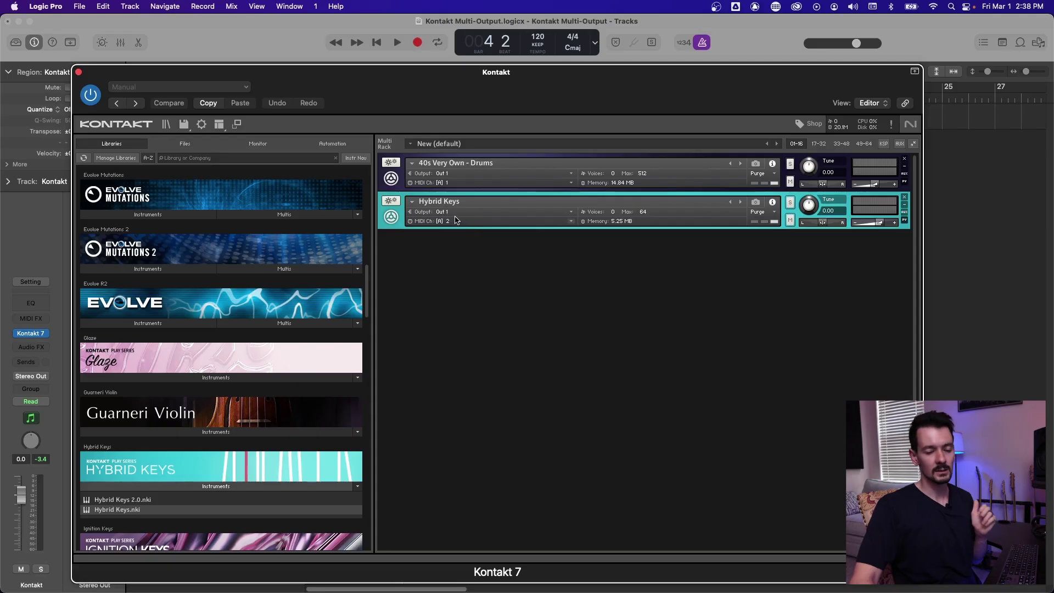
Close Kontakt and create arrangement tracks for the Aux 1–5 mixer strips with Create Track.
{"action": "left_click", "coordinate": [78, 72]}
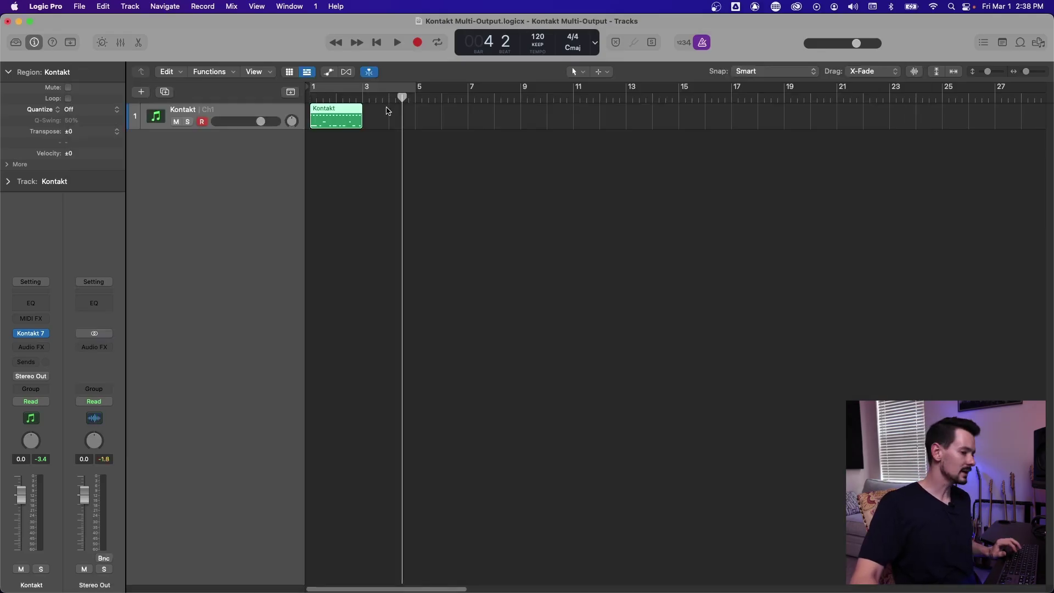
{"action": "key", "text": "x"}
{"action": "left_click", "coordinate": [234, 407]}
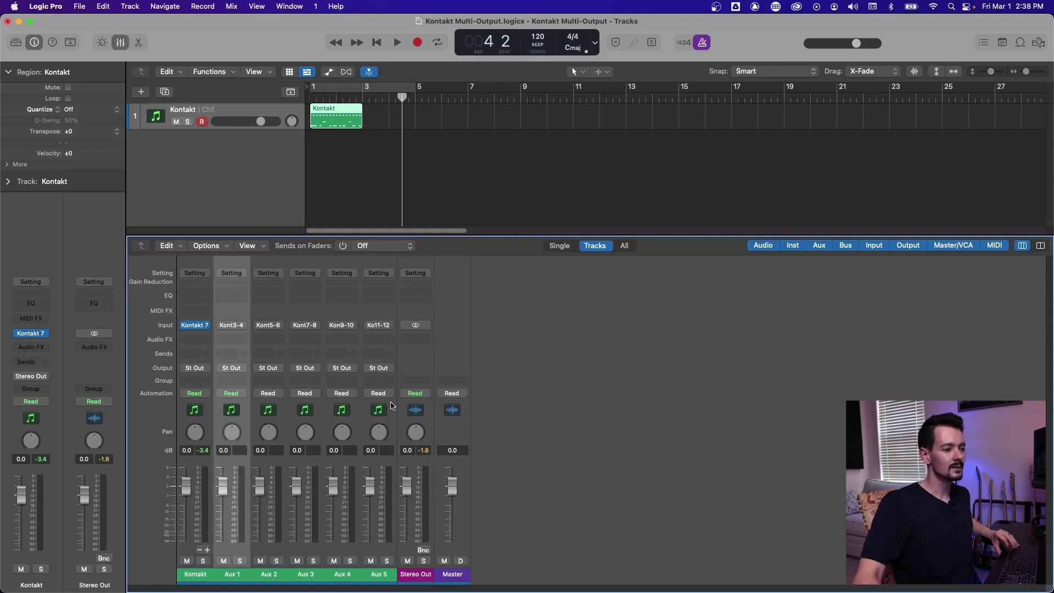
{"action": "right_click", "coordinate": [233, 412]}
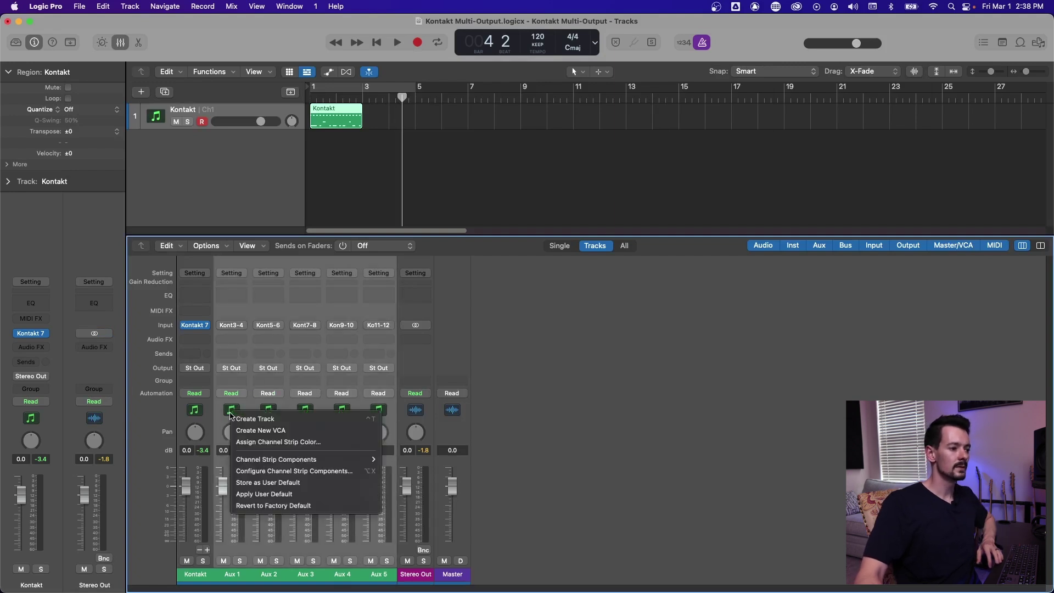
{"action": "left_click", "coordinate": [243, 420]}
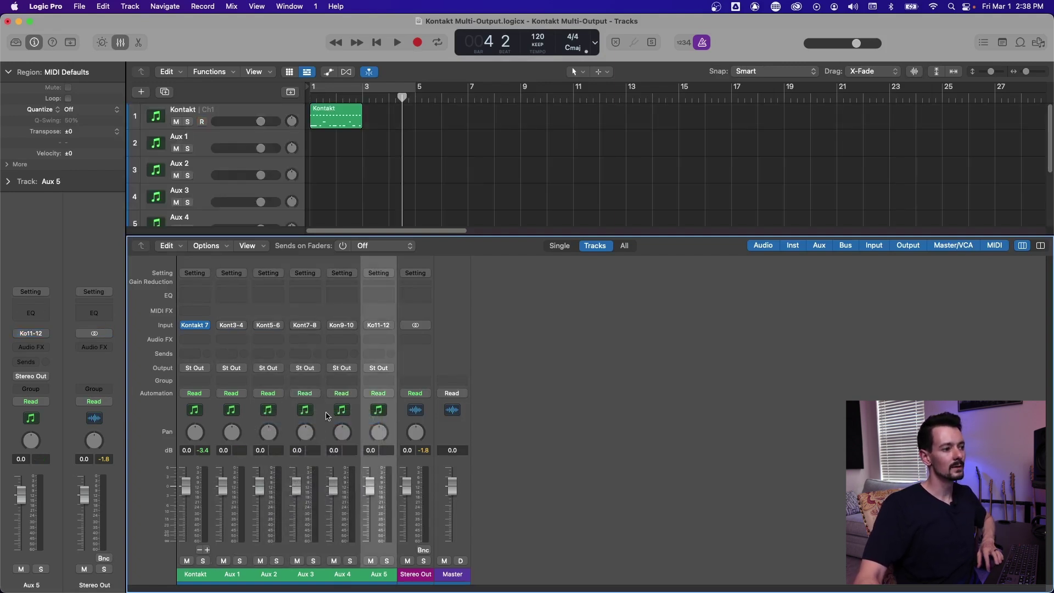
{"action": "left_click", "coordinate": [115, 42]}
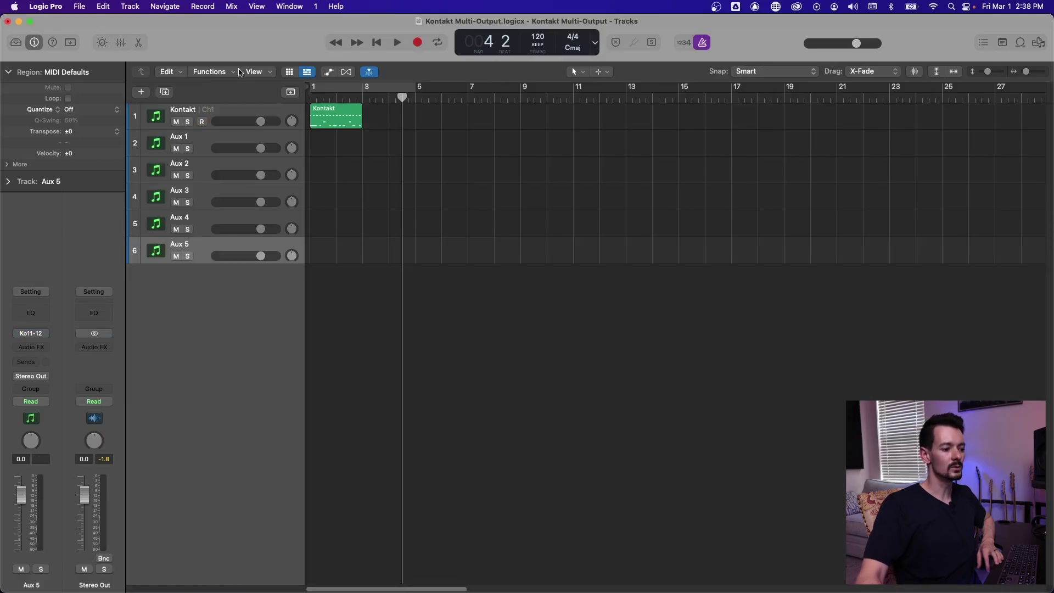
Inspect the Aux 1 track's parameters, MIDI Out Channel 2, against the Kontakt track on channel 1.
{"action": "key", "text": "x"}
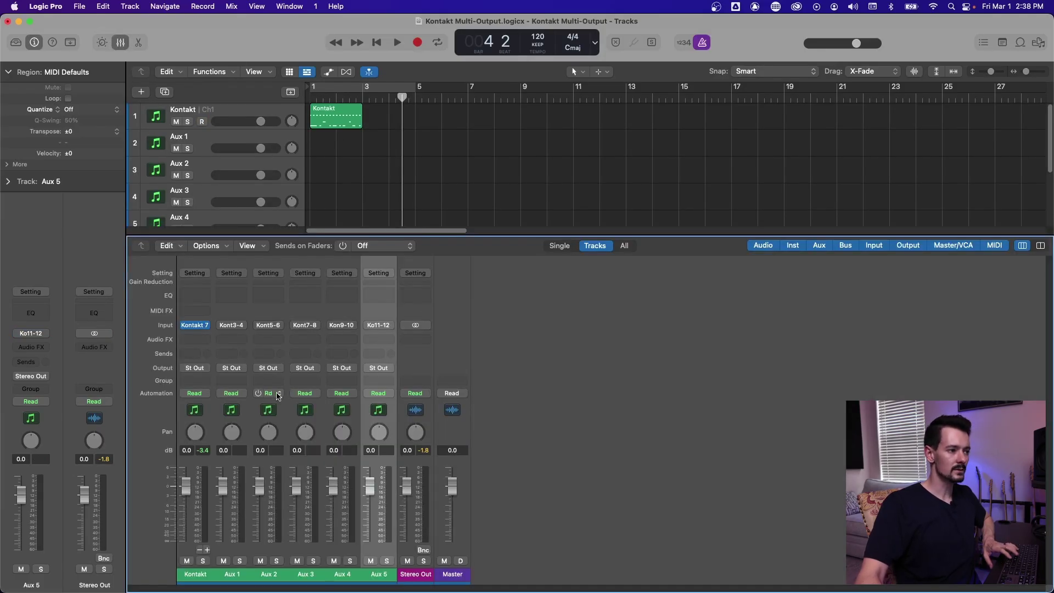
{"action": "key", "text": "x"}
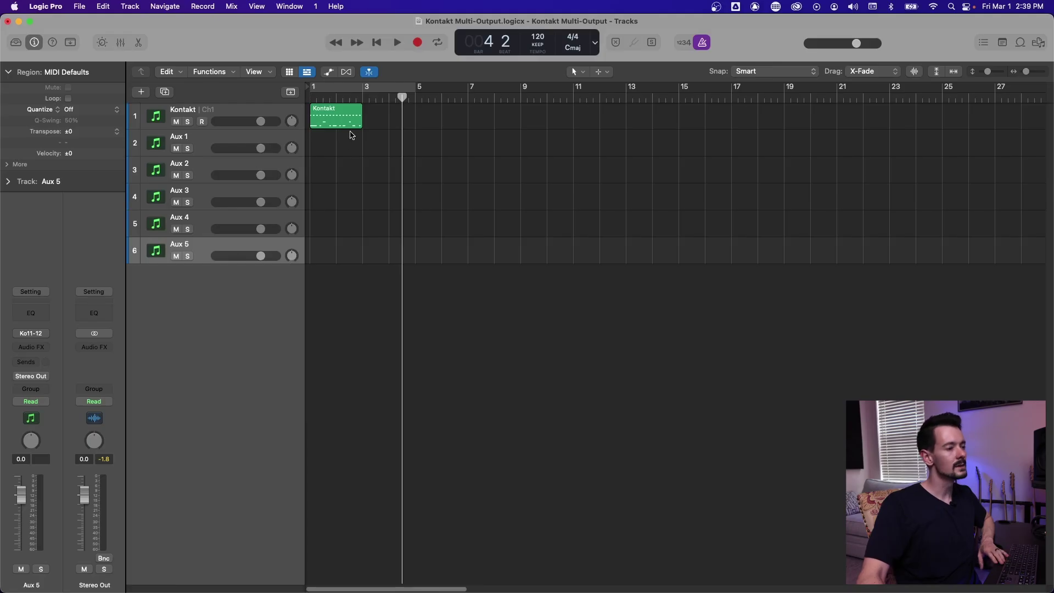
{"action": "left_click", "coordinate": [261, 137]}
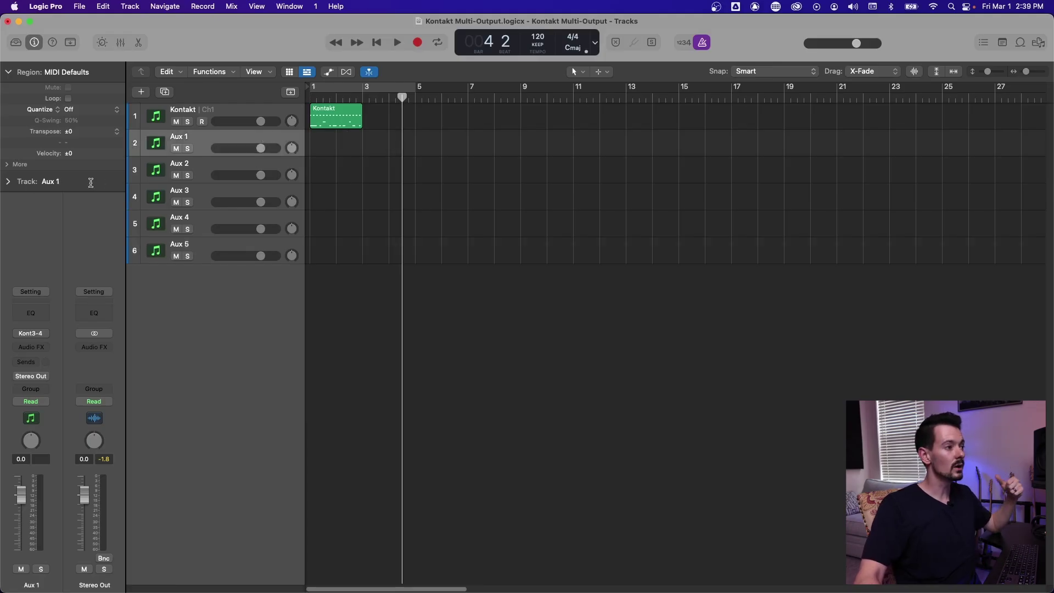
{"action": "left_click", "coordinate": [13, 183]}
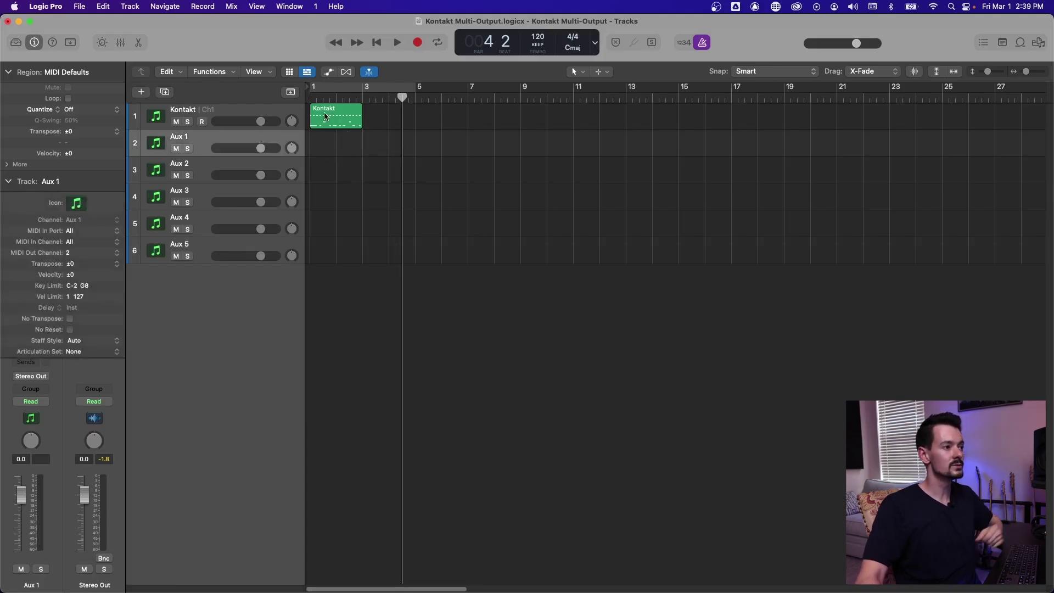
{"action": "left_click", "coordinate": [8, 181]}
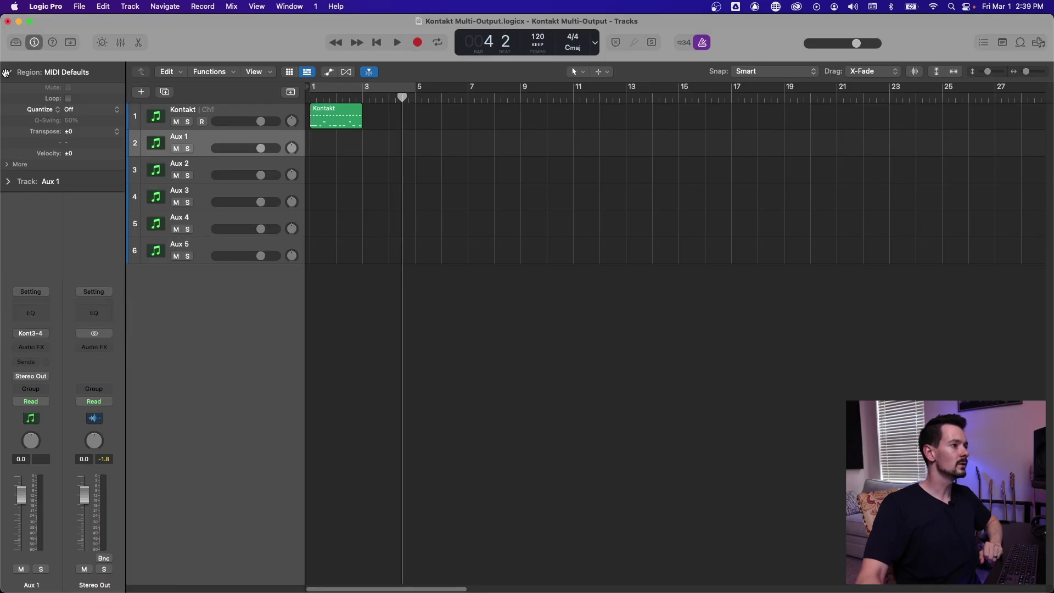
{"action": "left_click", "coordinate": [10, 183]}
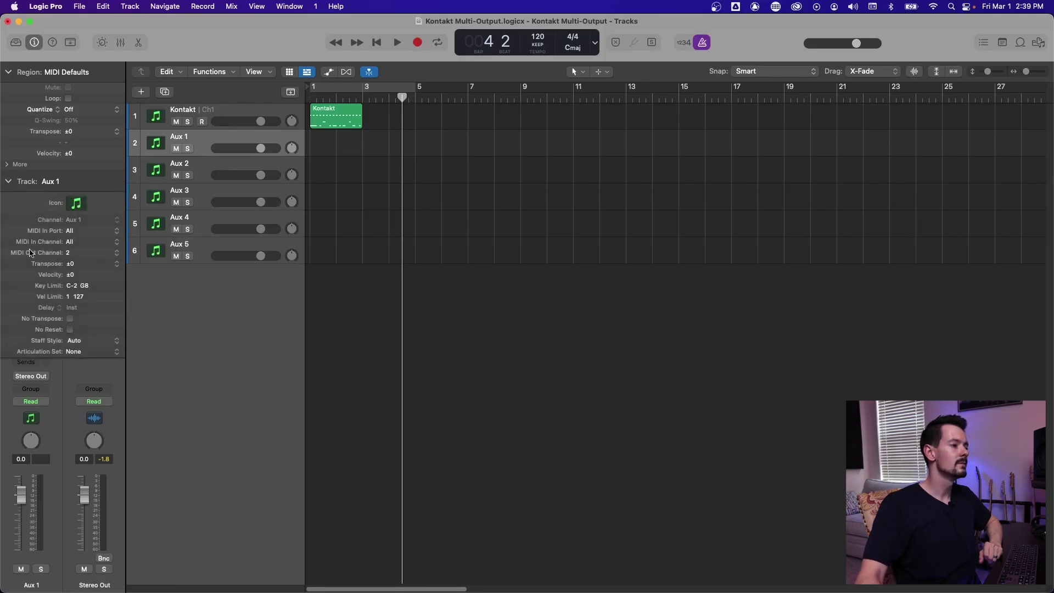
{"action": "left_click", "coordinate": [217, 113]}
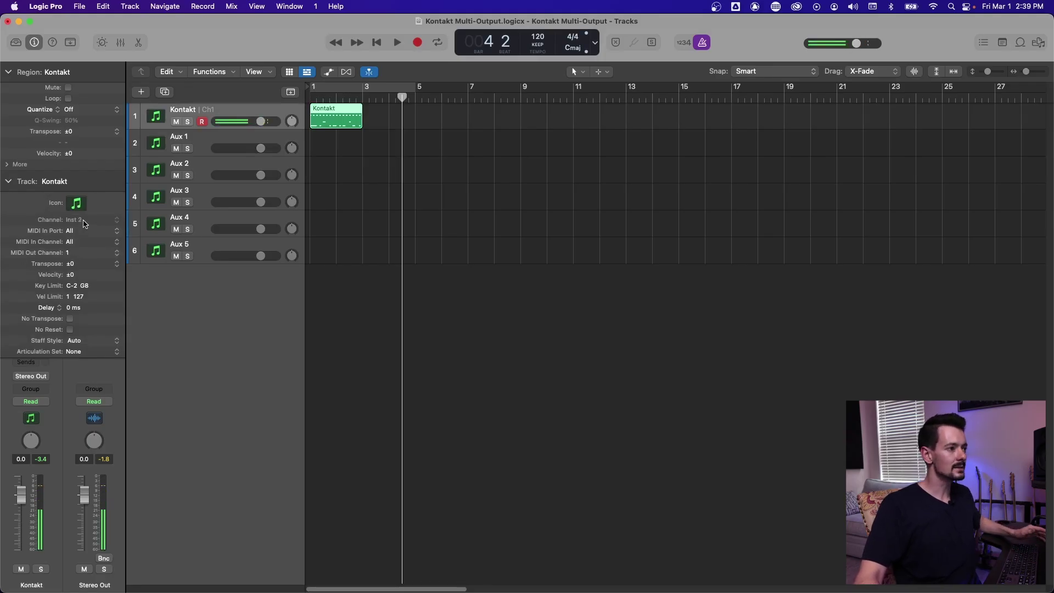
{"action": "left_click", "coordinate": [201, 138]}
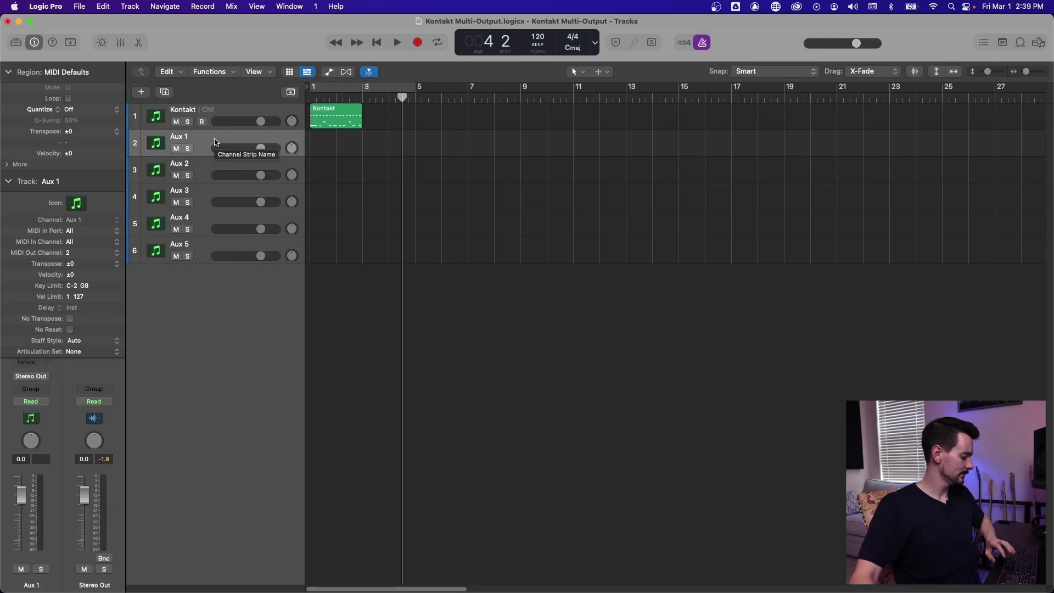
Rename the Aux 1 track to 'Keys'.
{"action": "left_click", "coordinate": [8, 72]}
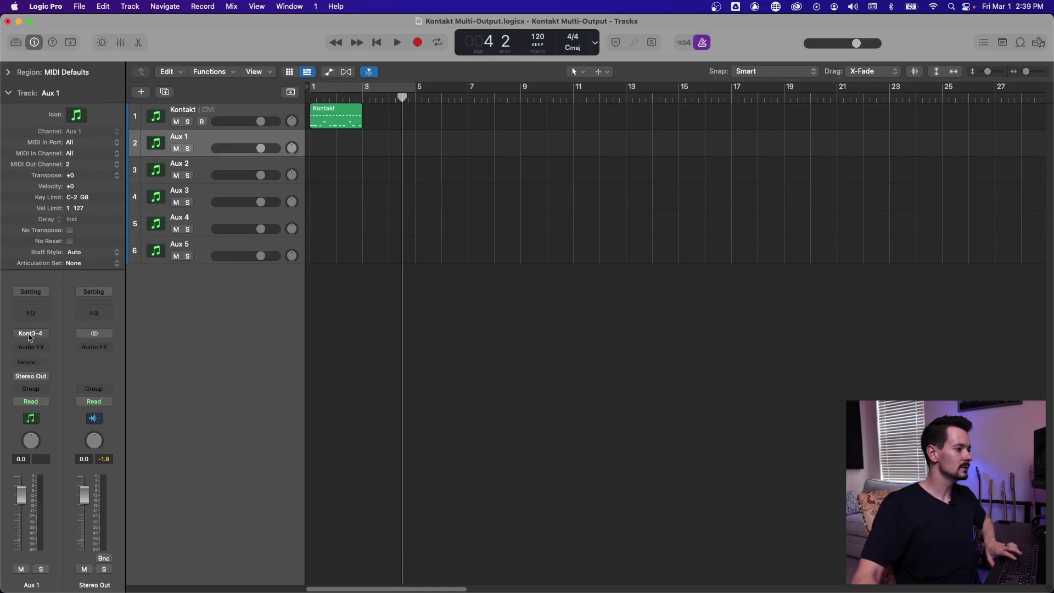
{"action": "left_click", "coordinate": [221, 112]}
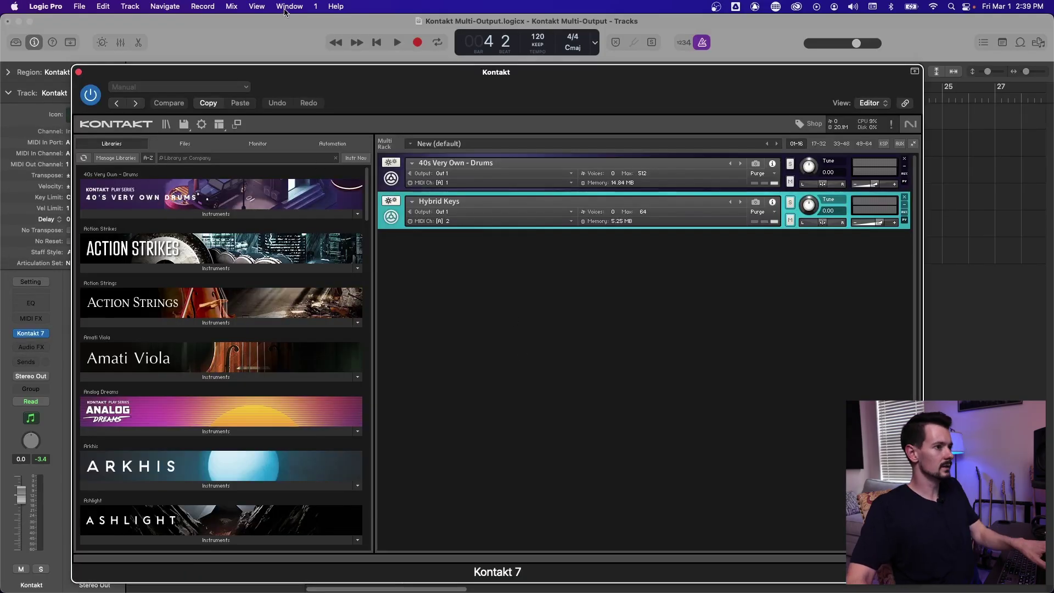
{"action": "left_click_drag", "start_coordinate": [432, 84], "coordinate": [642, 127]}
{"action": "left_click", "coordinate": [188, 141]}
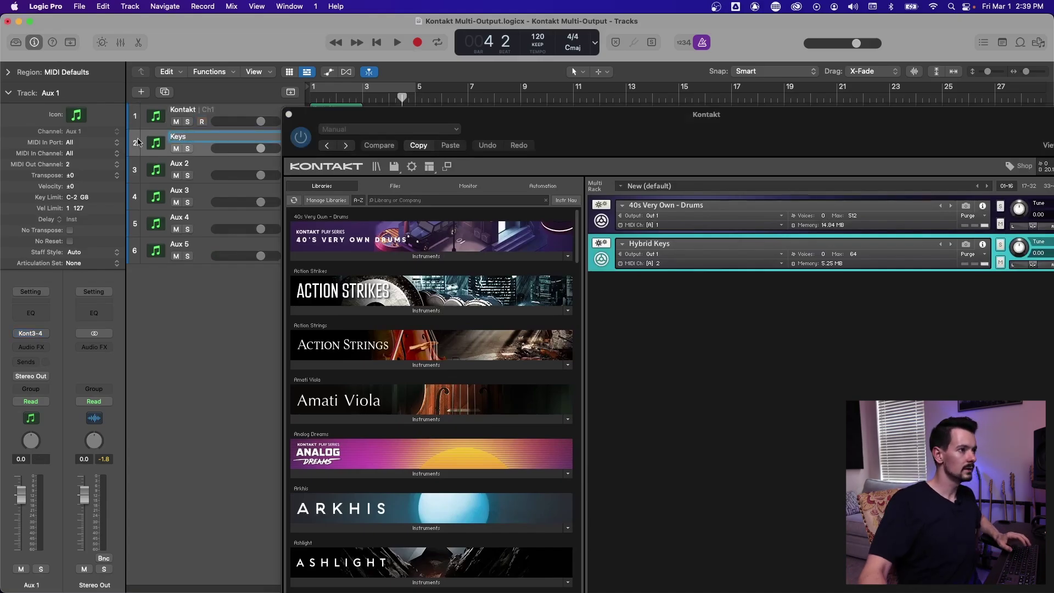
{"action": "type", "text": "Keys"}
Rename the Kontakt track to '40 Drums'.
{"action": "double_click", "coordinate": [191, 108]}
{"action": "type", "text": "40 Drums"}
{"action": "key", "text": "Return"}
Reposition the Kontakt window so the track names stay visible.
{"action": "left_click", "coordinate": [230, 138]}
{"action": "left_click_drag", "start_coordinate": [605, 139], "coordinate": [371, 70]}
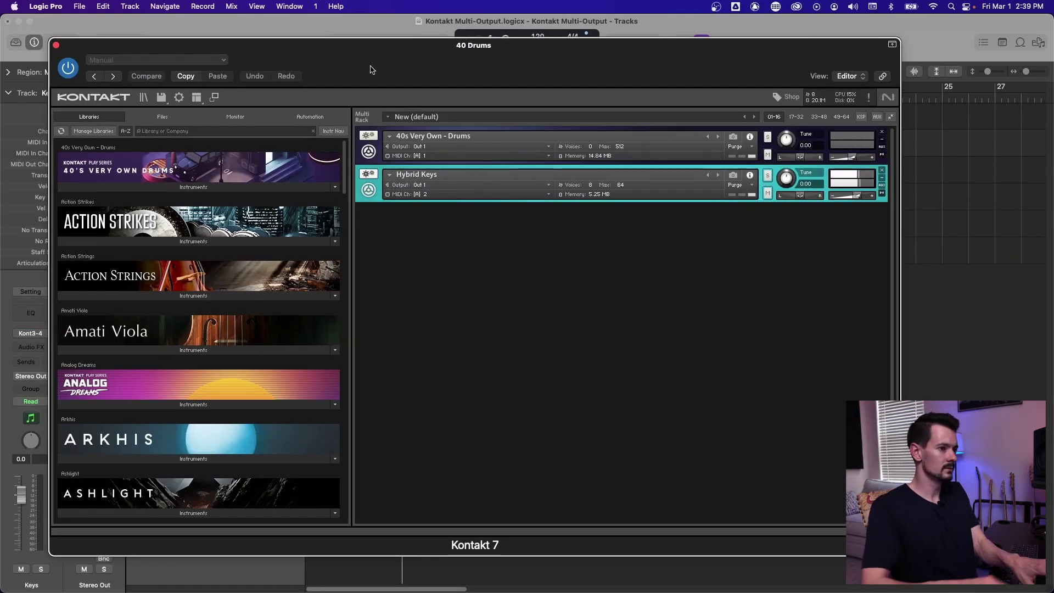
{"action": "left_click_drag", "start_coordinate": [413, 54], "coordinate": [478, 69]}
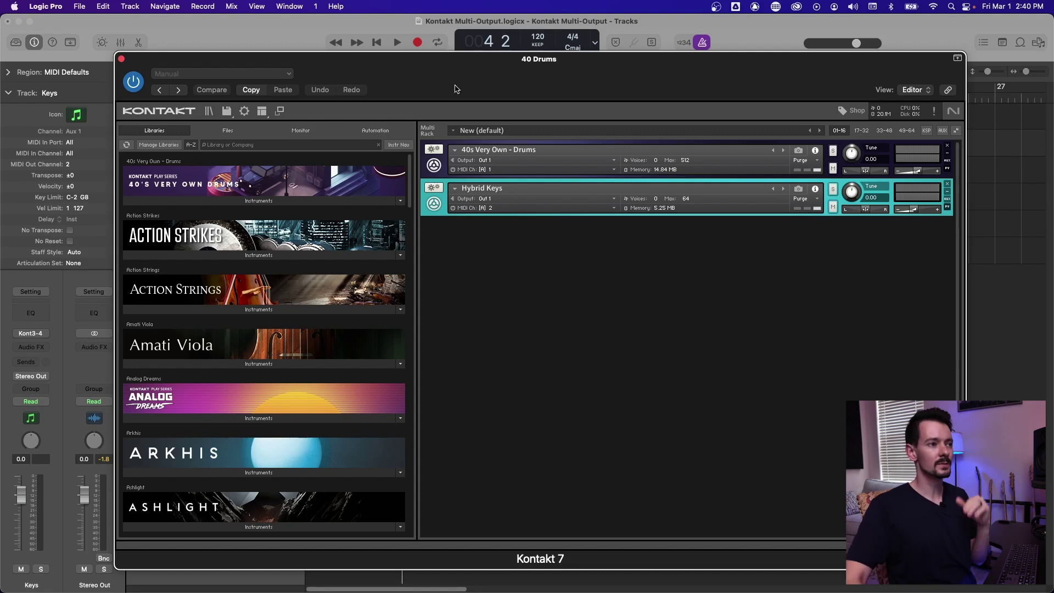
{"action": "left_click_drag", "start_coordinate": [453, 73], "coordinate": [451, 220]}
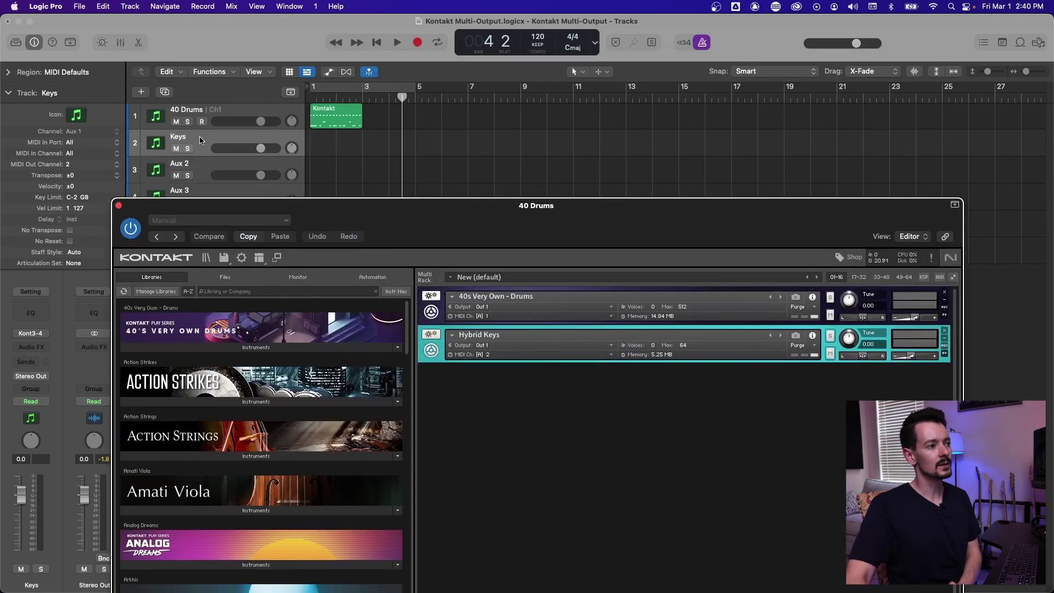
{"action": "left_click_drag", "start_coordinate": [518, 238], "coordinate": [472, 102]}
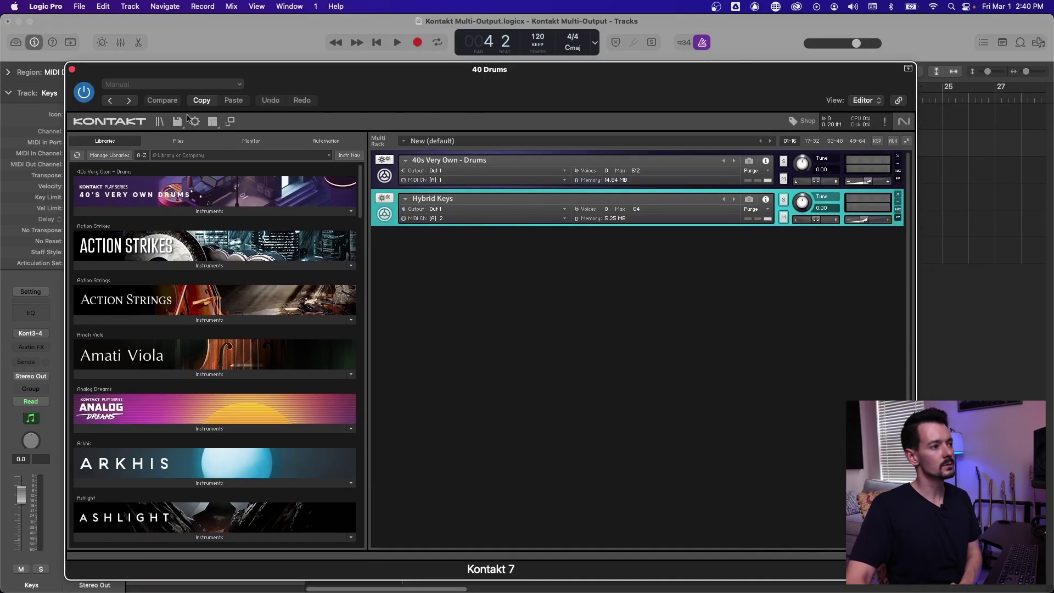
Show Kontakt's Outputs panel and apply the Factory Stereo 16x output configuration.
{"action": "left_click", "coordinate": [213, 121]}
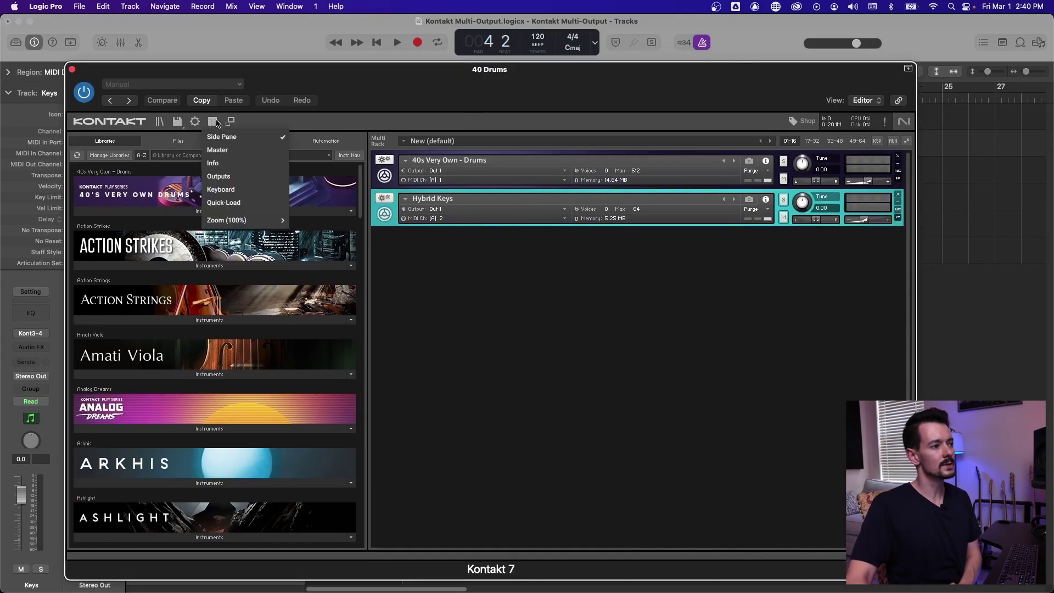
{"action": "left_click", "coordinate": [233, 178]}
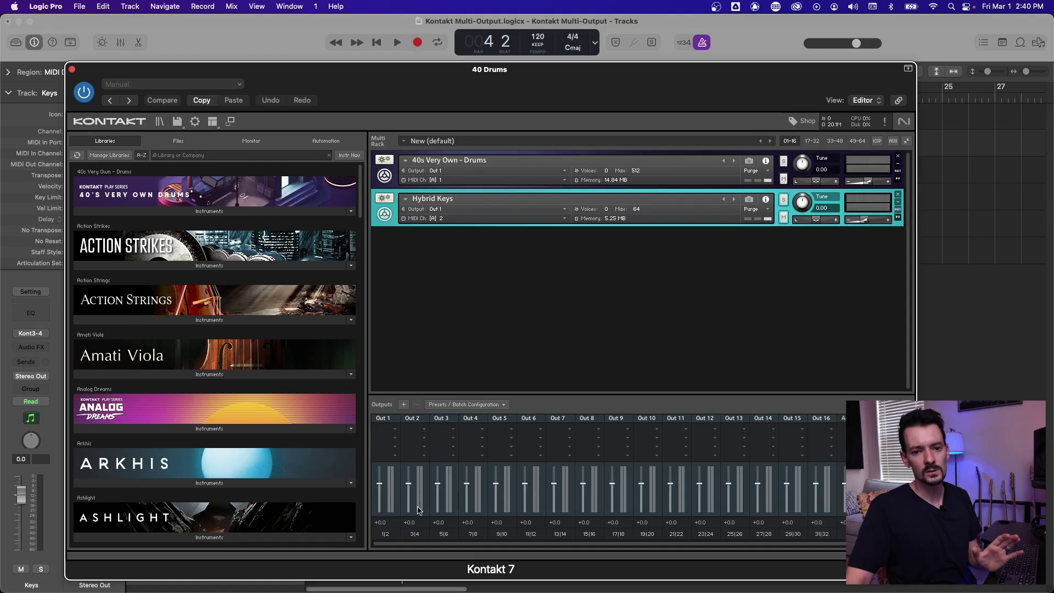
{"action": "left_click", "coordinate": [486, 406]}
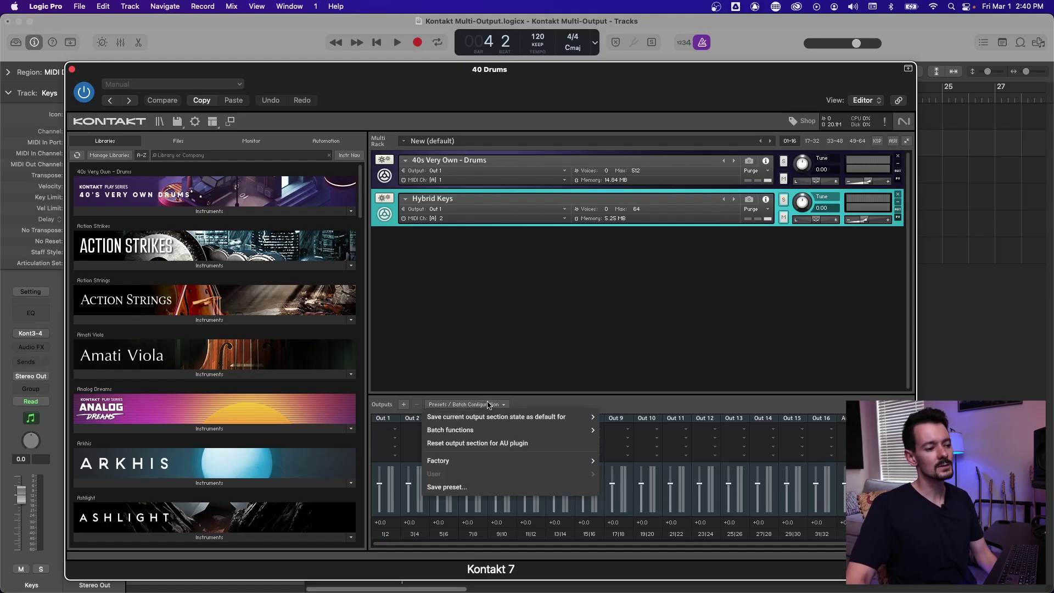
{"action": "mouse_move", "coordinate": [481, 462]}
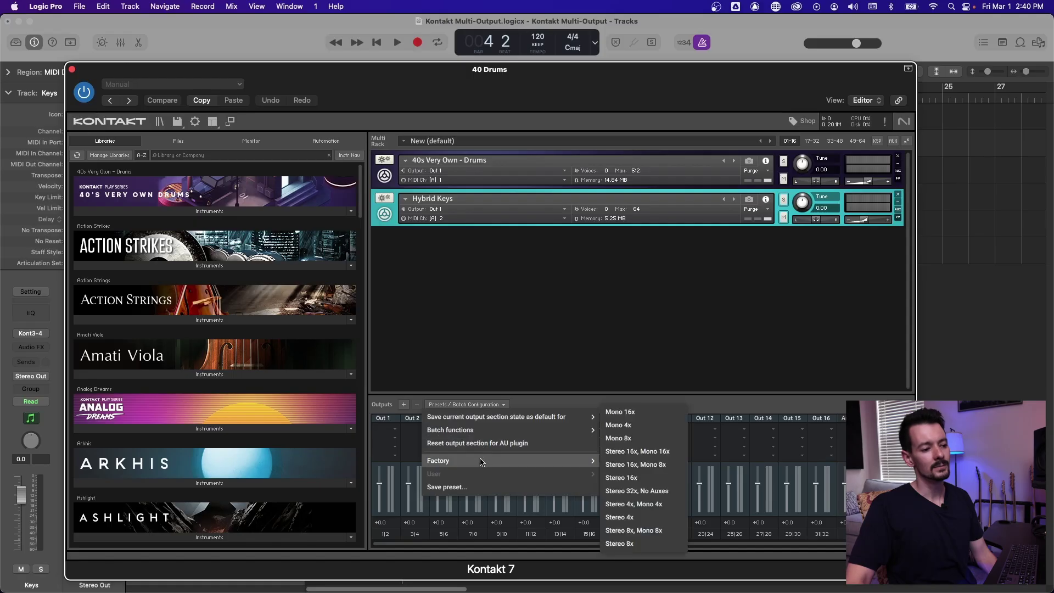
{"action": "left_click", "coordinate": [633, 478]}
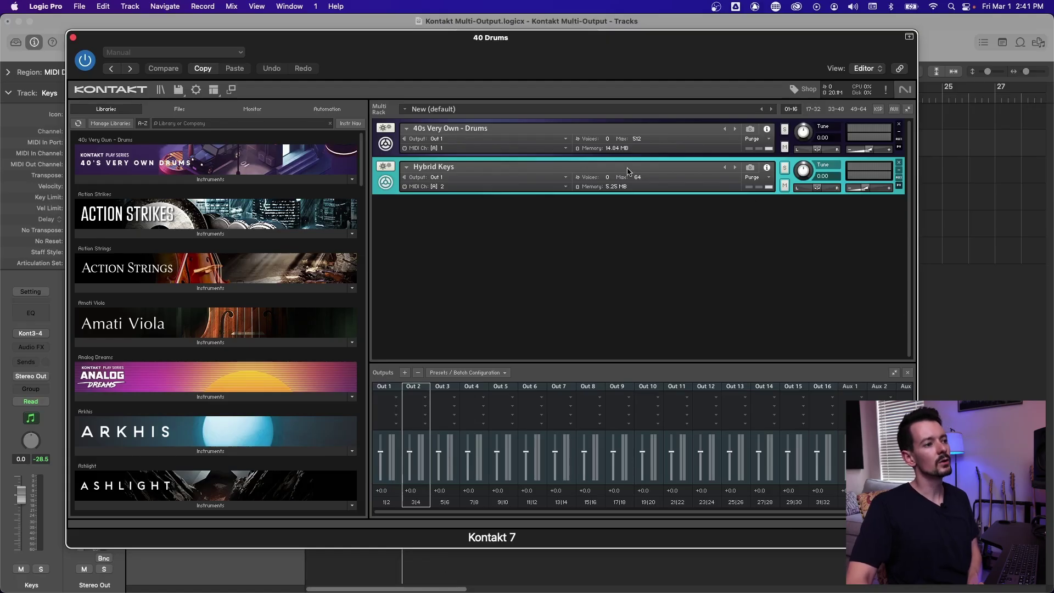
Route Hybrid Keys to Out 2, close Kontakt, and show the Mixer.
{"action": "left_click", "coordinate": [439, 178]}
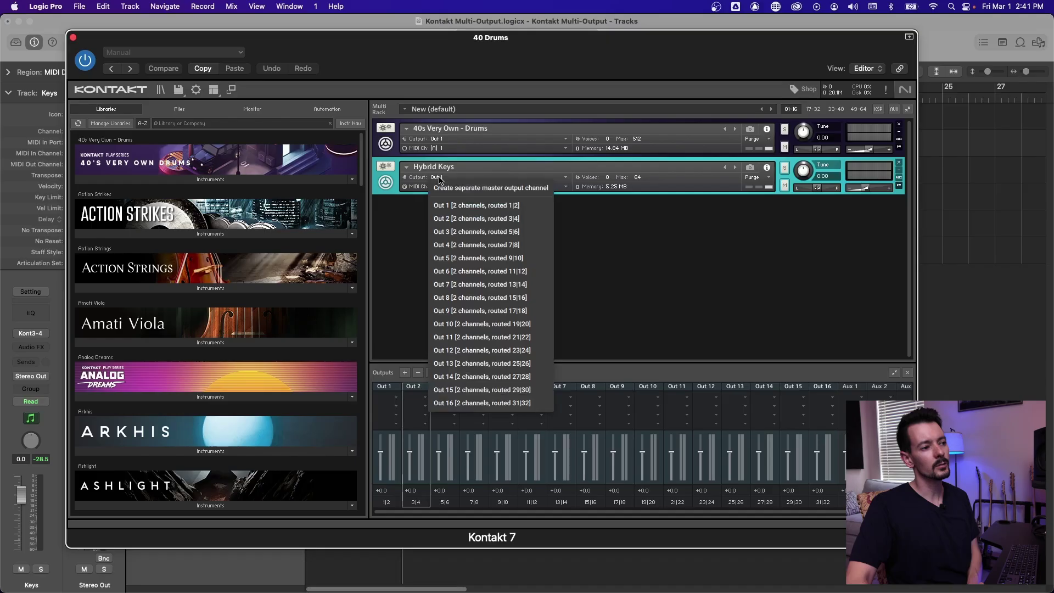
{"action": "left_click", "coordinate": [517, 219]}
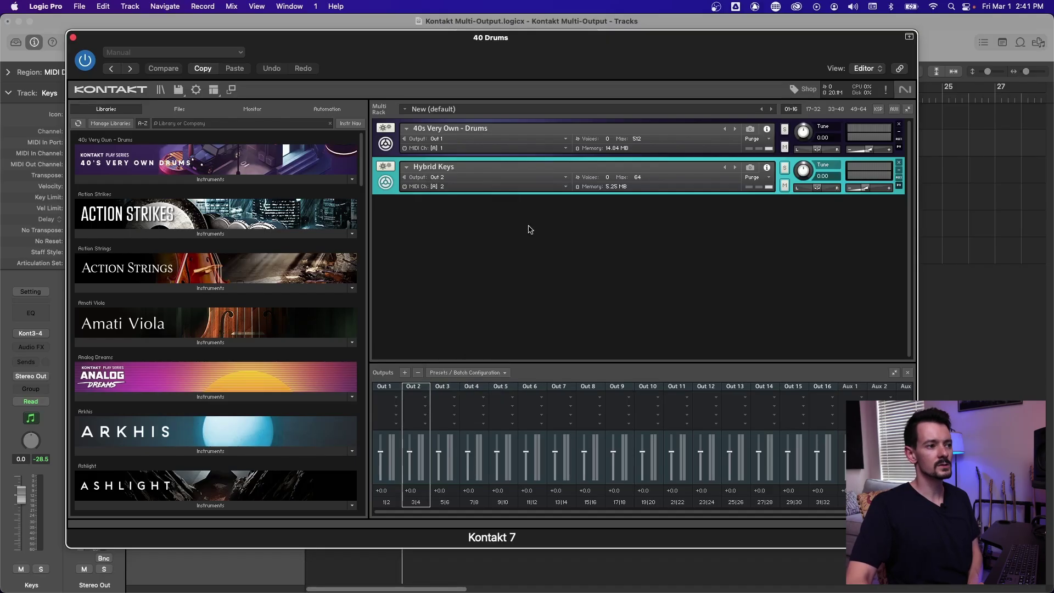
{"action": "left_click", "coordinate": [74, 38]}
{"action": "key", "text": "x"}
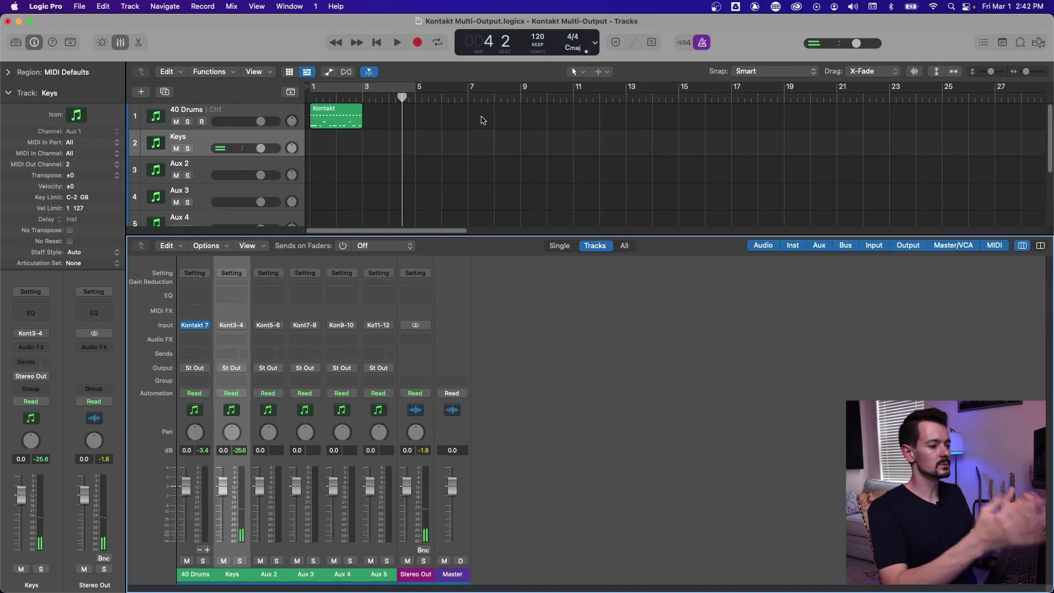
Record a MIDI part on the Keys track from the start, then reopen the Kontakt plug-in.
{"action": "left_click", "coordinate": [378, 153]}
{"action": "key", "text": "Return"}
{"action": "key", "text": "space"}
{"action": "key", "text": "r"}
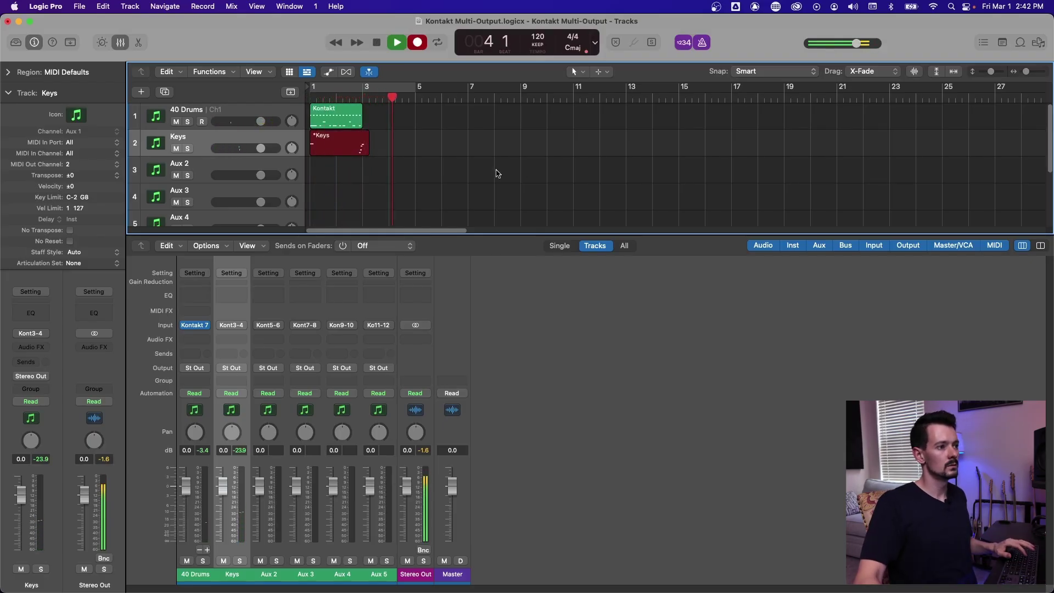
{"action": "key", "text": "r"}
{"action": "key", "text": "space"}
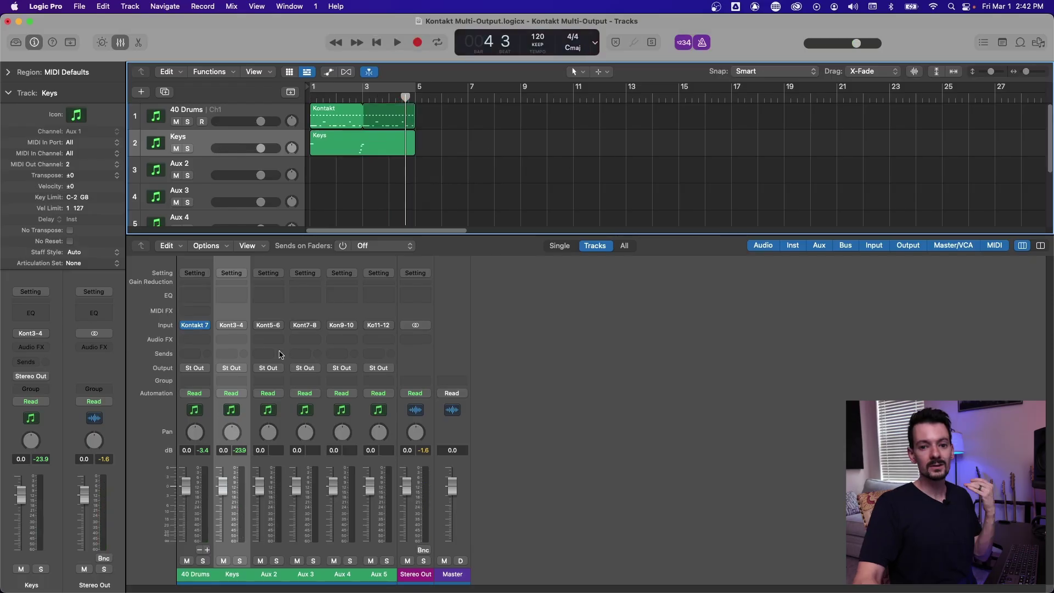
{"action": "left_click", "coordinate": [195, 326]}
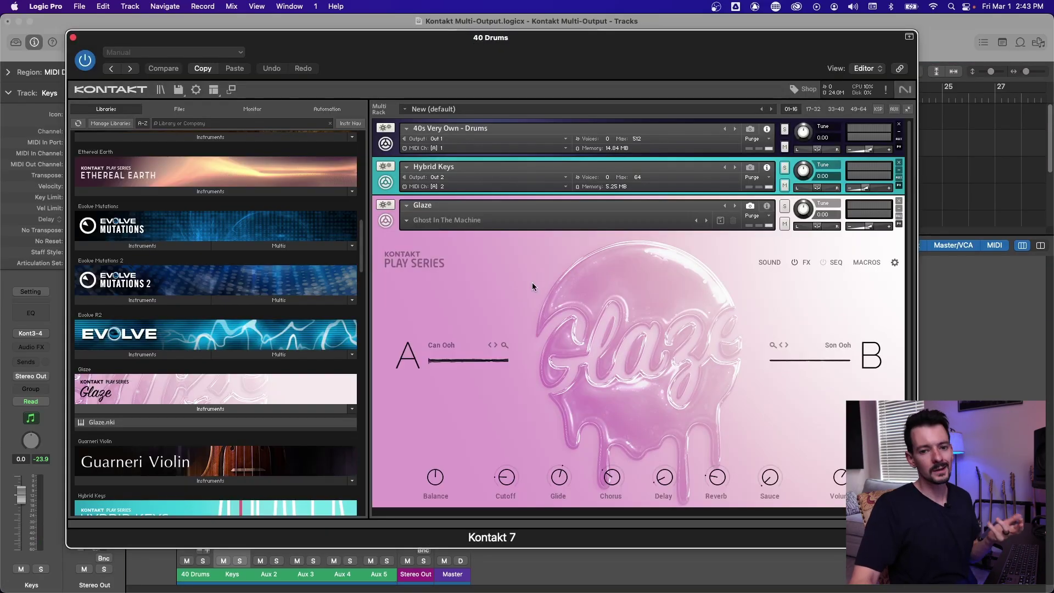
Collapse Glaze's panel and route its output to Out 3.
{"action": "left_click", "coordinate": [386, 221]}
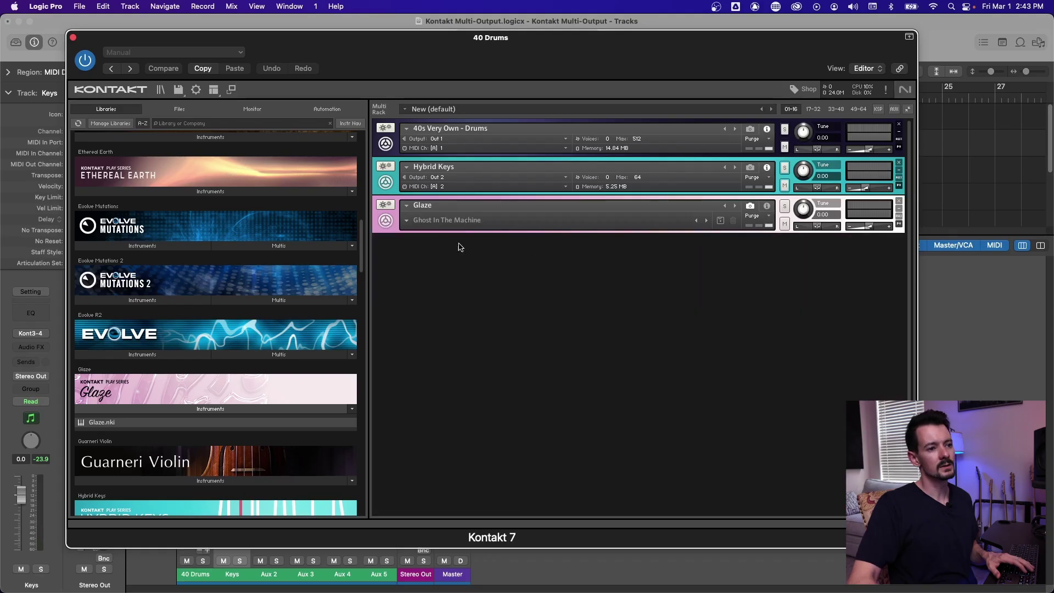
{"action": "left_click", "coordinate": [767, 207]}
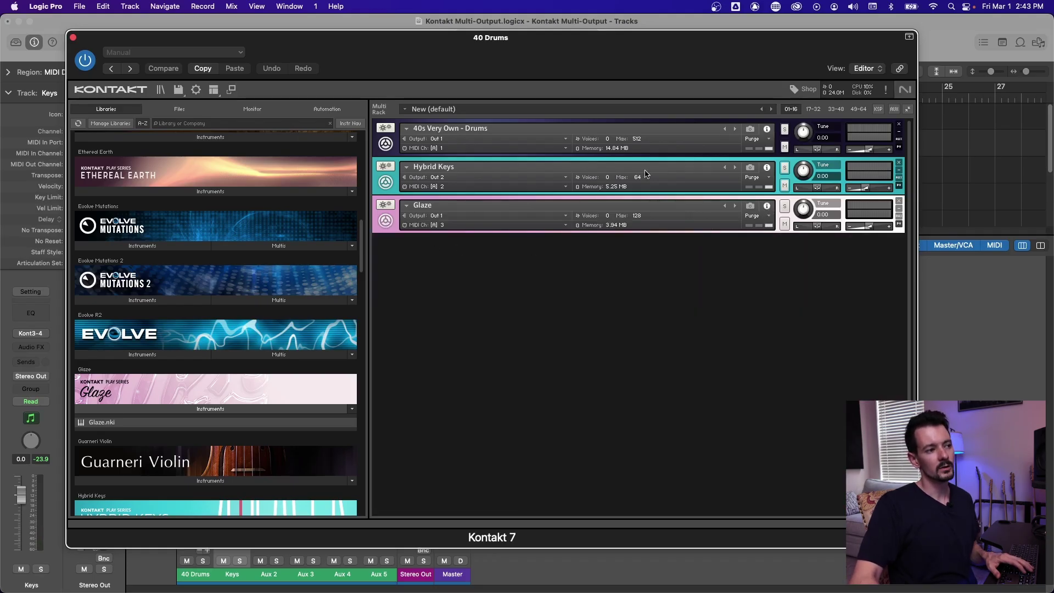
{"action": "left_click", "coordinate": [440, 216]}
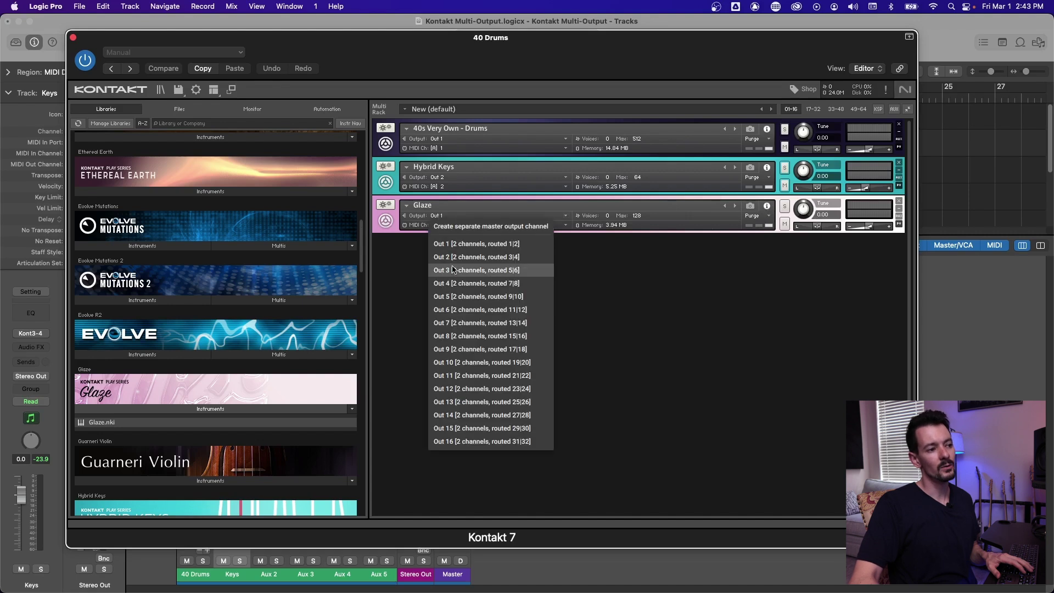
{"action": "left_click", "coordinate": [517, 270]}
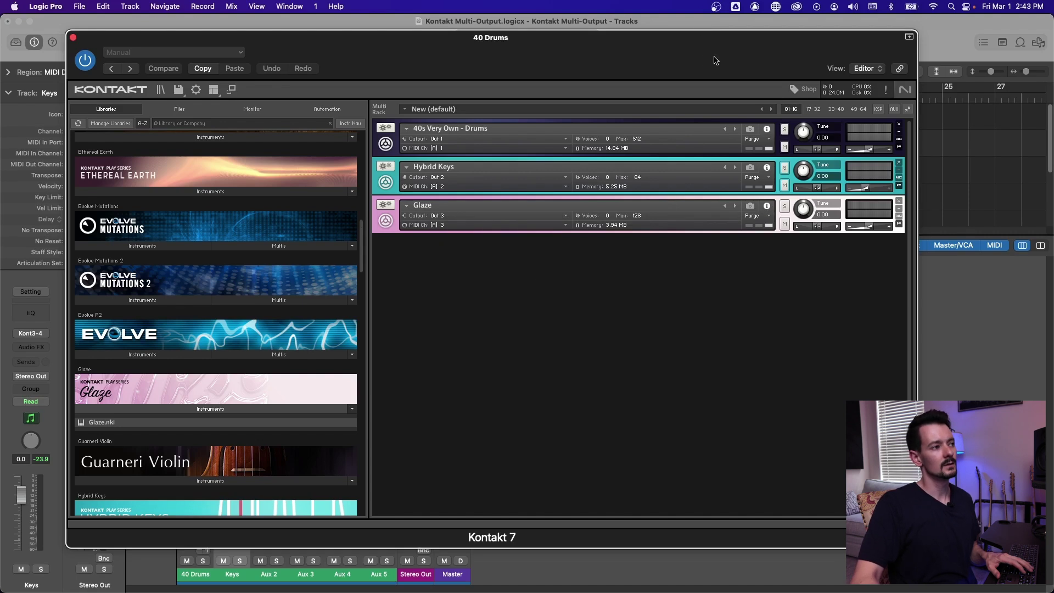
Rename the Aux 2 mixer channel to 'Glaze' and reopen the Kontakt plug-in.
{"action": "left_click", "coordinate": [74, 38]}
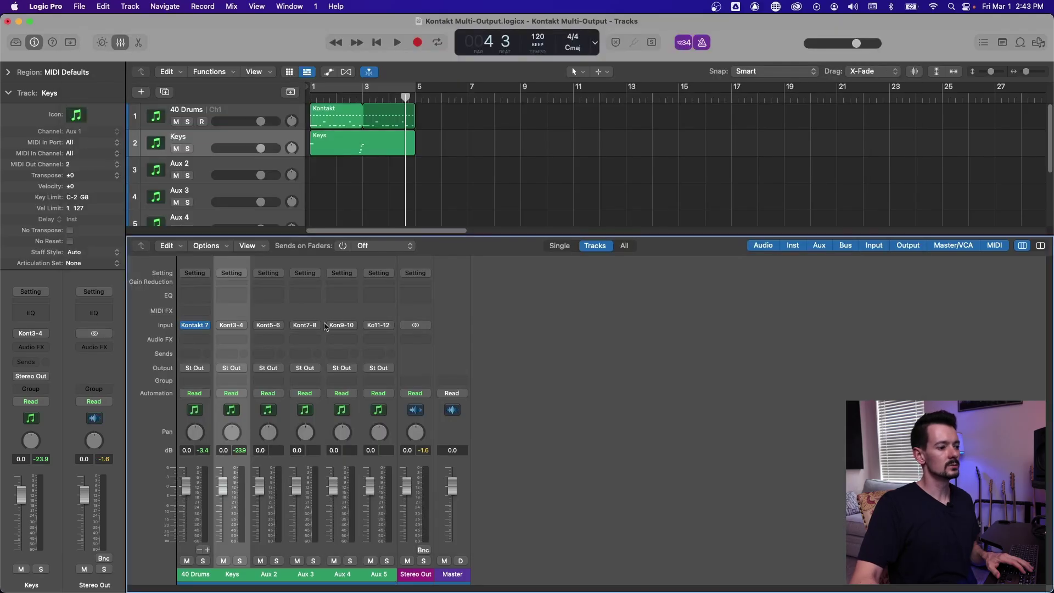
{"action": "left_click", "coordinate": [277, 412]}
{"action": "double_click", "coordinate": [269, 575]}
{"action": "type", "text": "Glaze"}
{"action": "key", "text": "Return"}
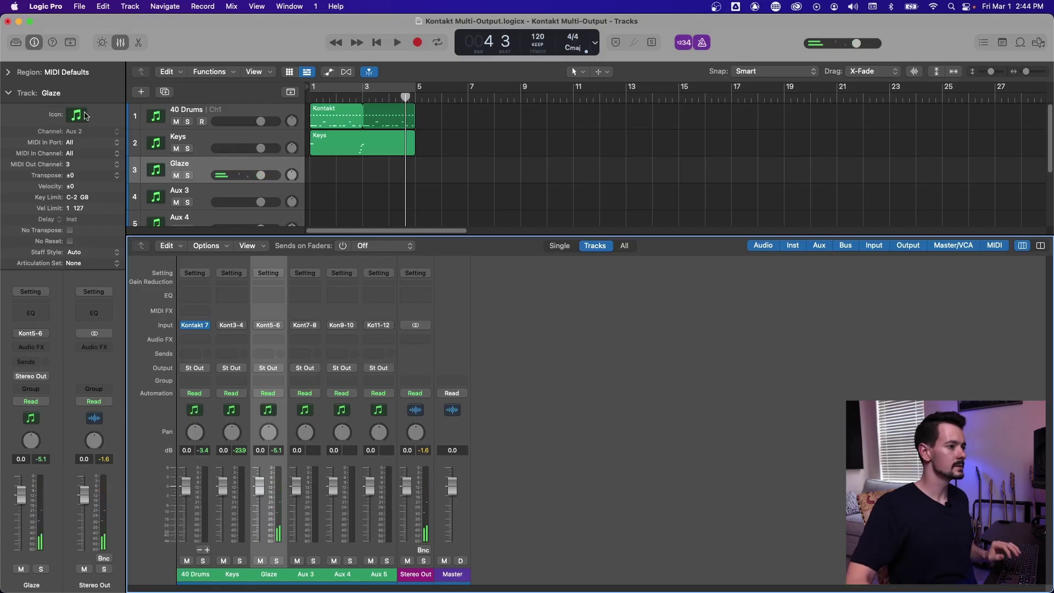
{"action": "left_click", "coordinate": [195, 325]}
Show Kontakt's Outputs panel and rename Out 1 to '40s' for the drums.
{"action": "left_click", "coordinate": [212, 82]}
{"action": "left_click", "coordinate": [221, 138]}
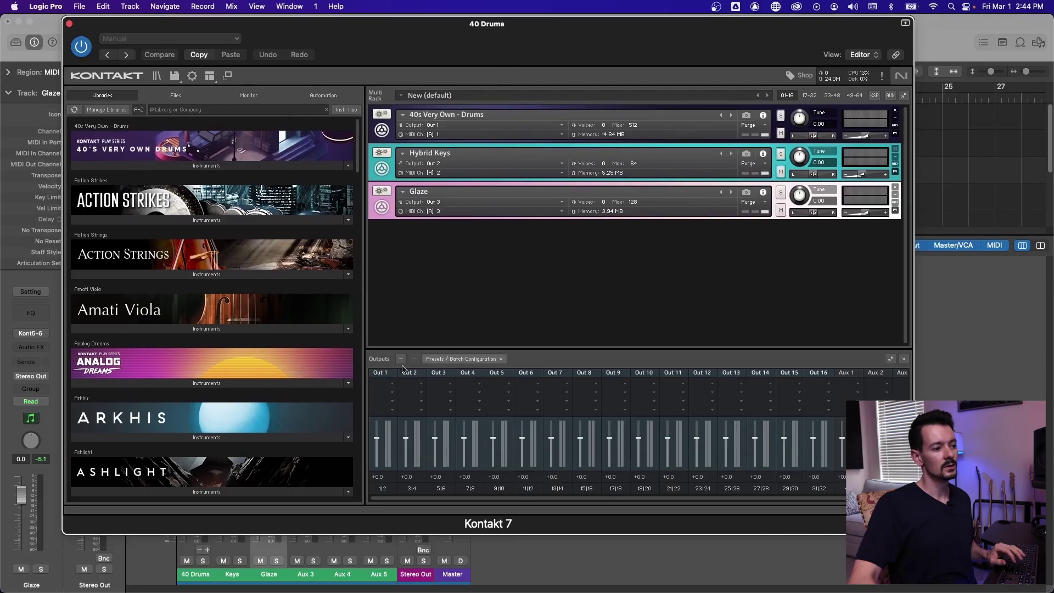
{"action": "double_click", "coordinate": [378, 372]}
{"action": "type", "text": "40s Drums"}
{"action": "key", "text": "Return"}
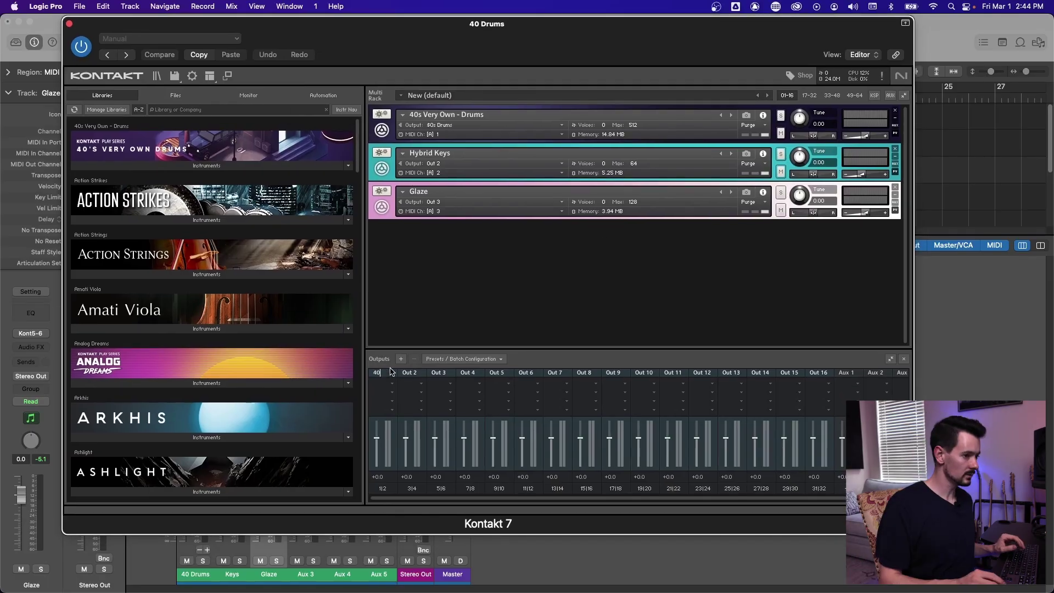
{"action": "type", "text": "s"}
{"action": "key", "text": "Return"}
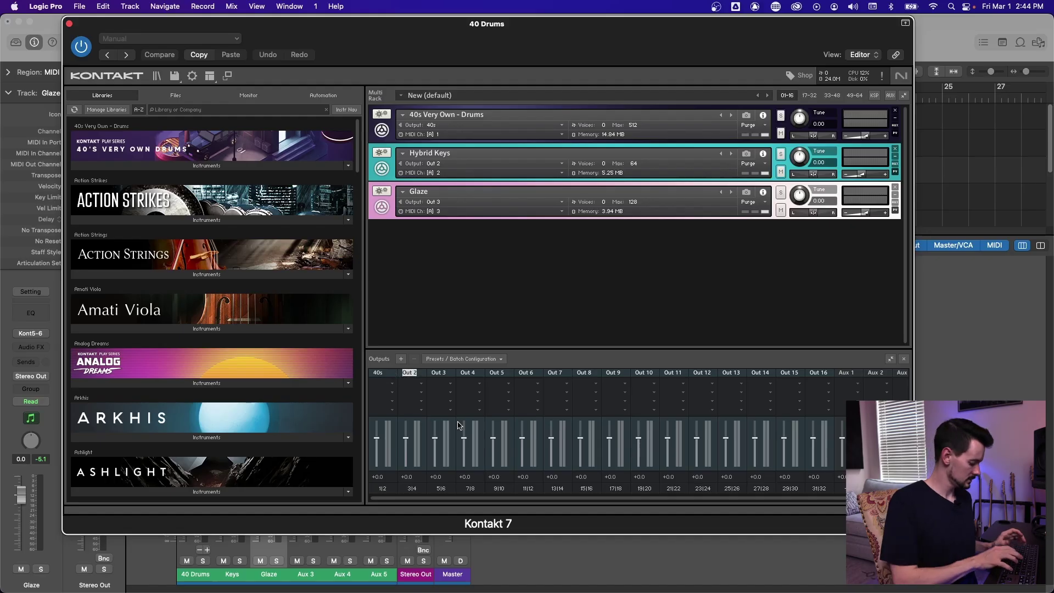
Name the second output 'Hybrid' and the third output 'Glaze'.
{"action": "type", "text": "Hybrid"}
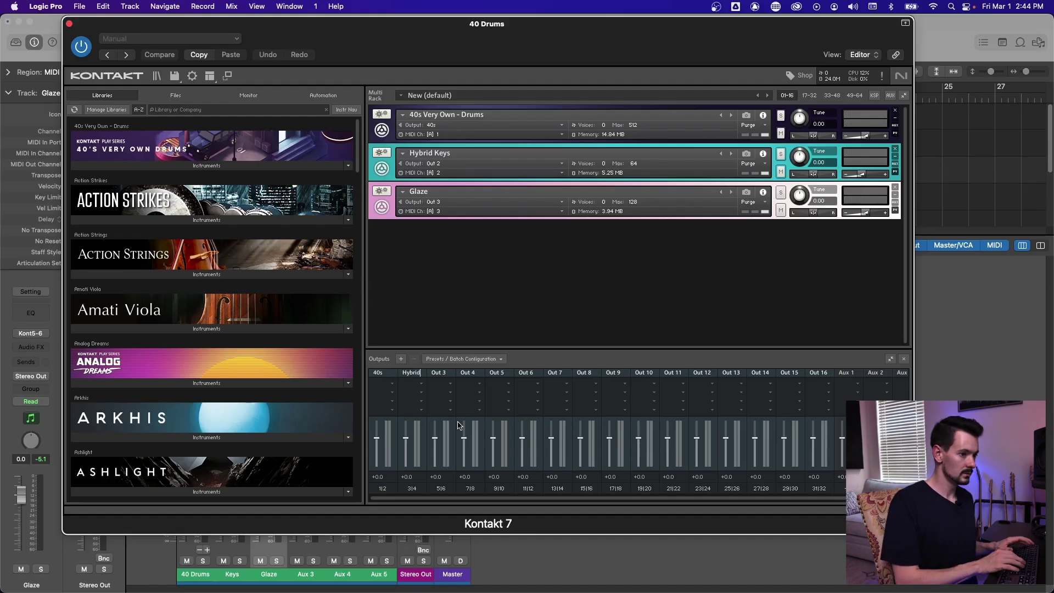
{"action": "key", "text": "Return"}
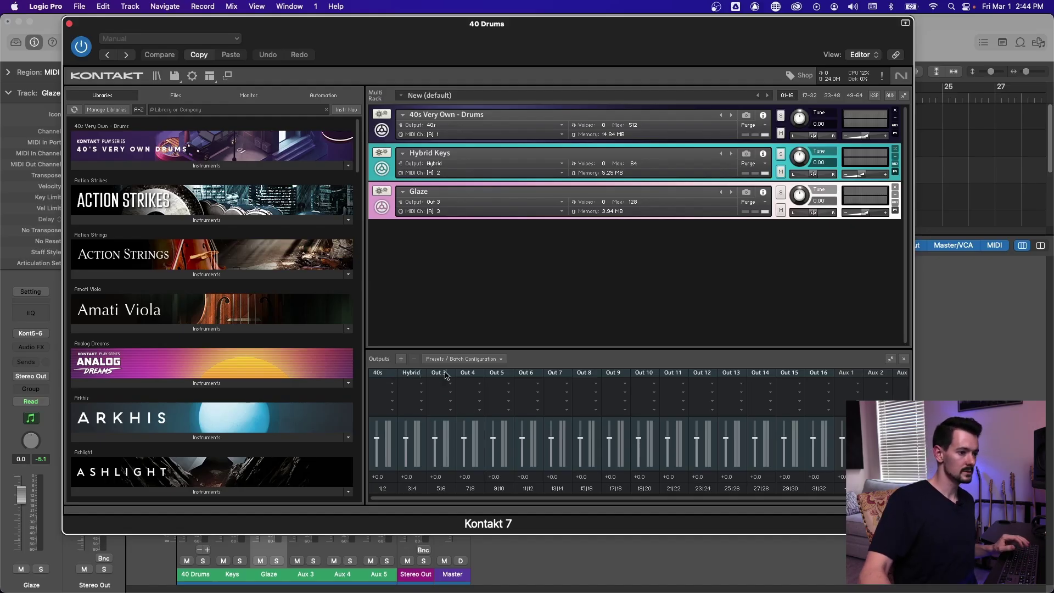
{"action": "type", "text": "Glaze"}
{"action": "key", "text": "Return"}
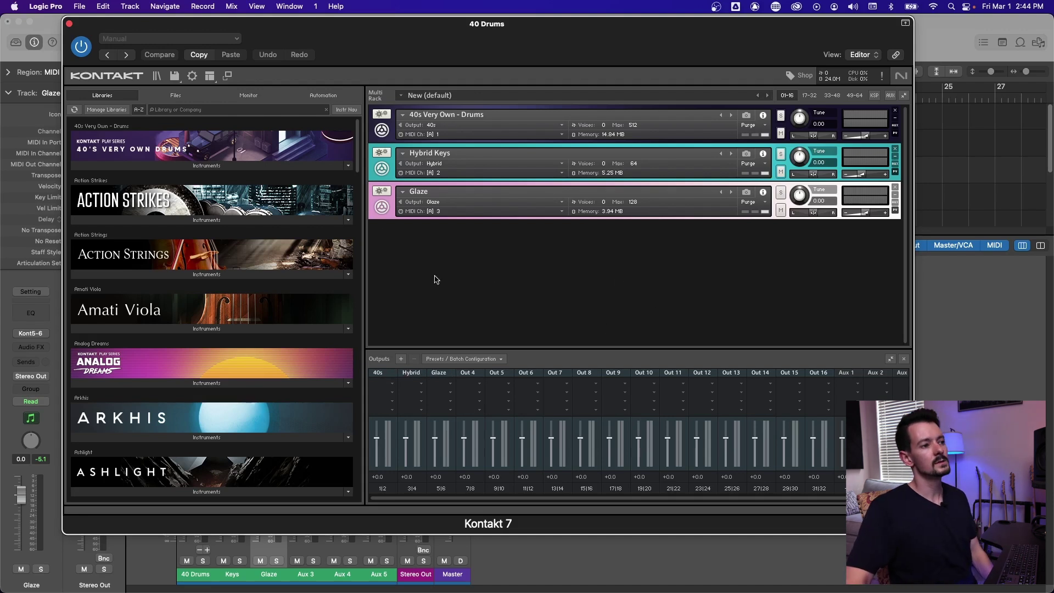
Switch Glaze to Port A MIDI channel 2 and route it to the Hybrid output.
{"action": "left_click", "coordinate": [433, 126]}
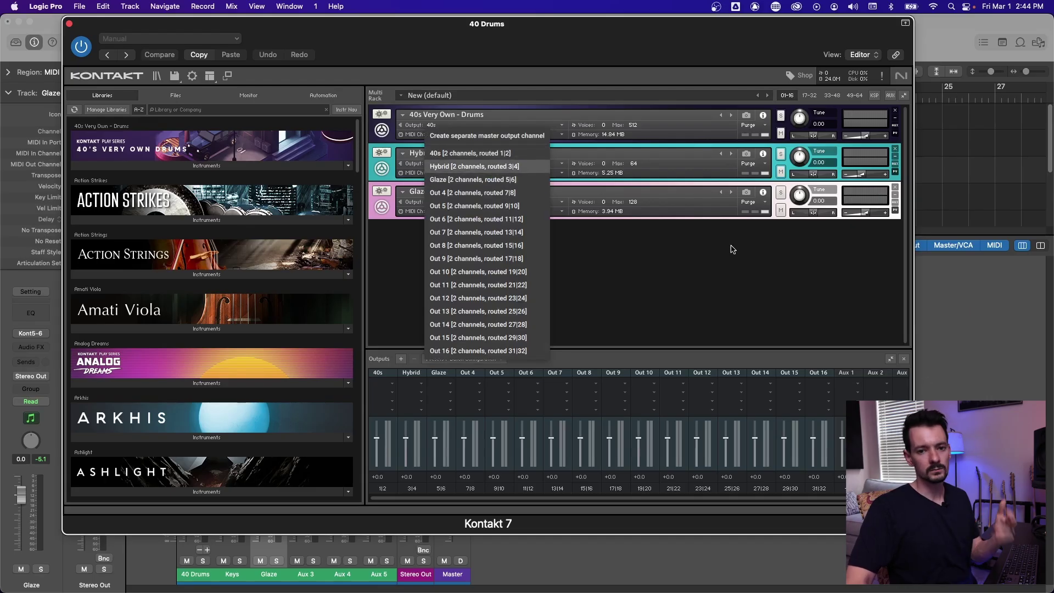
{"action": "left_click", "coordinate": [720, 257]}
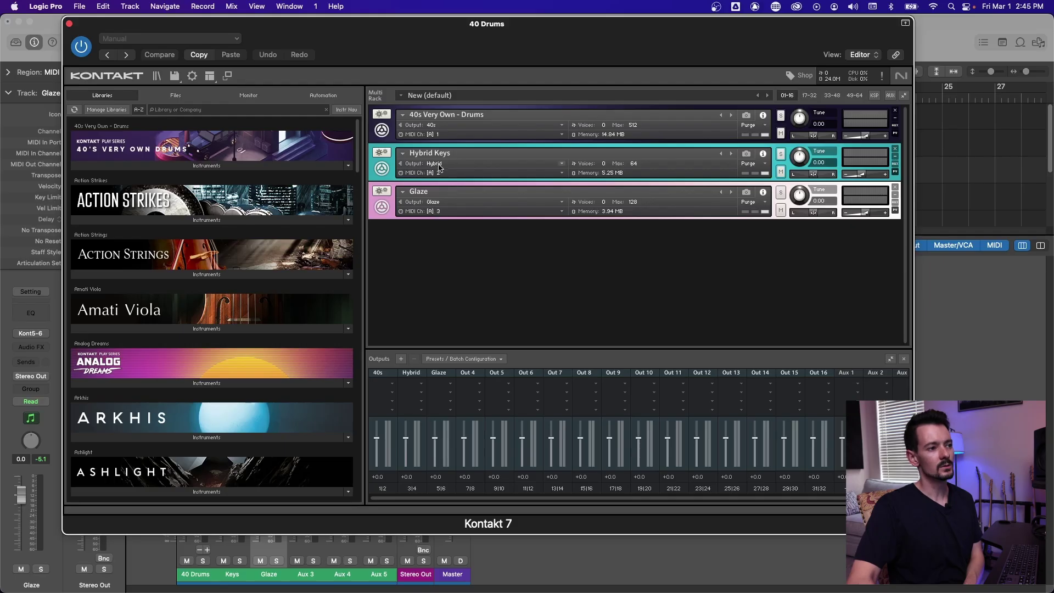
{"action": "left_click", "coordinate": [442, 213]}
{"action": "mouse_move", "coordinate": [447, 240]}
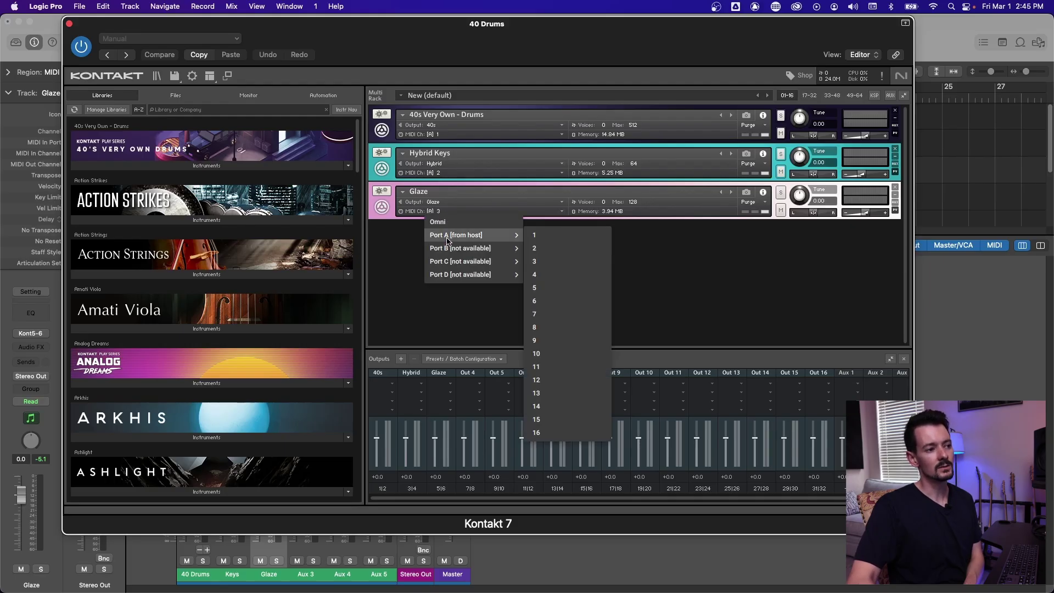
{"action": "left_click", "coordinate": [535, 250]}
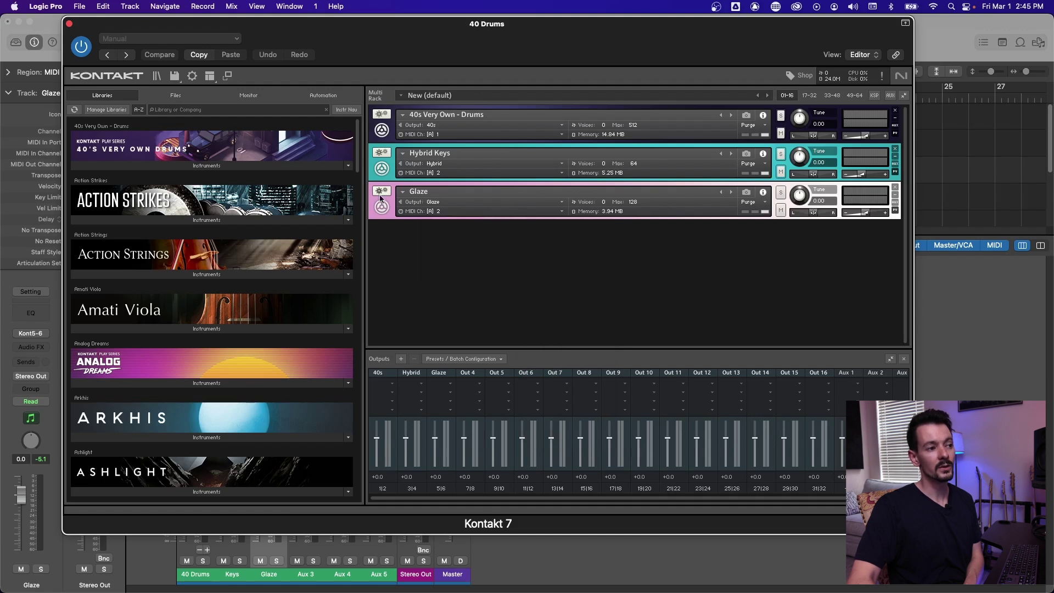
{"action": "left_click", "coordinate": [435, 207]}
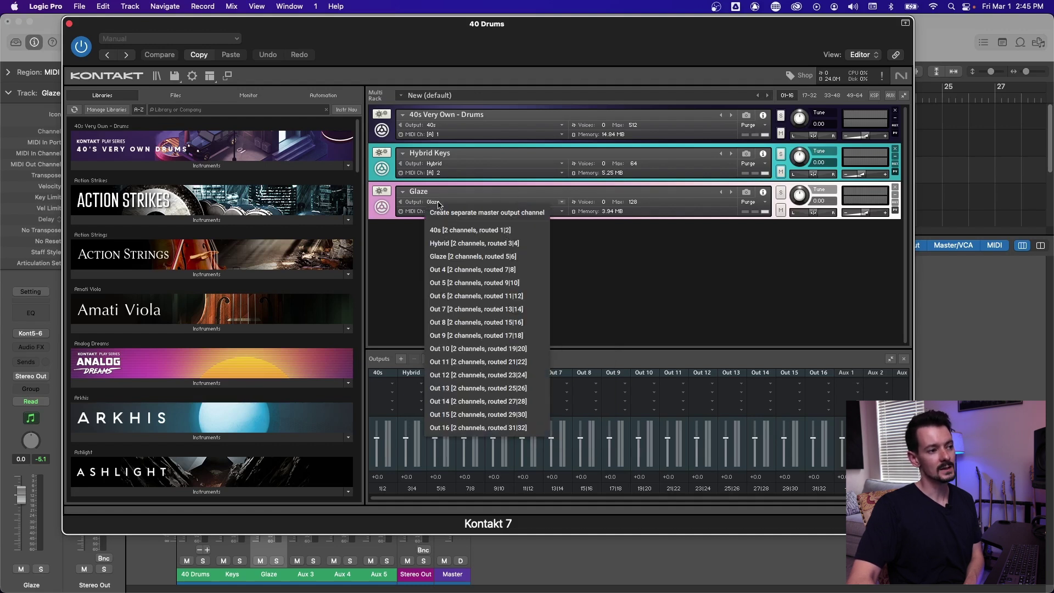
{"action": "left_click", "coordinate": [450, 245]}
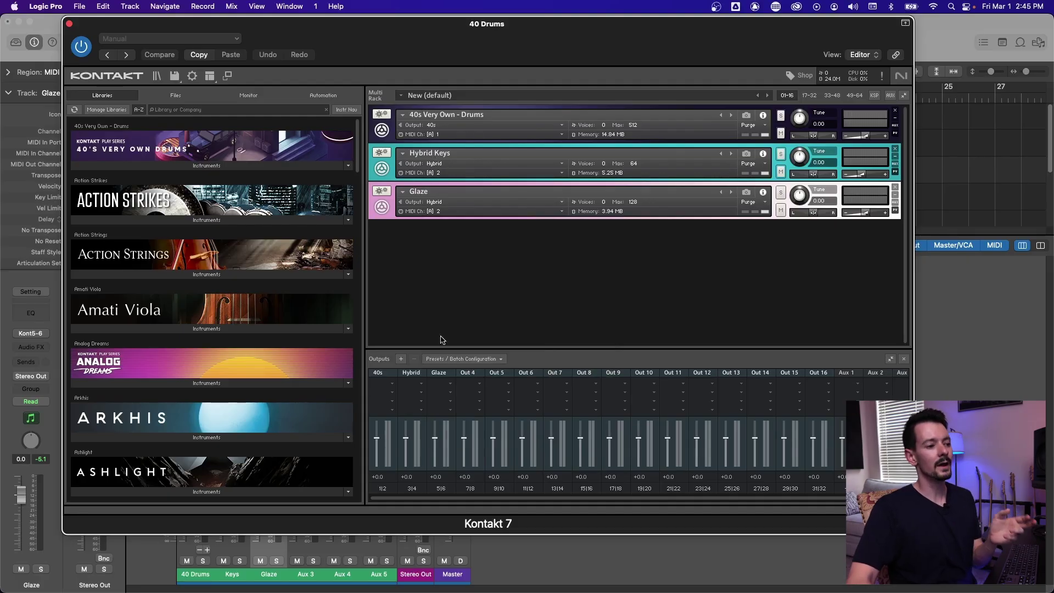
{"action": "left_click", "coordinate": [69, 24]}
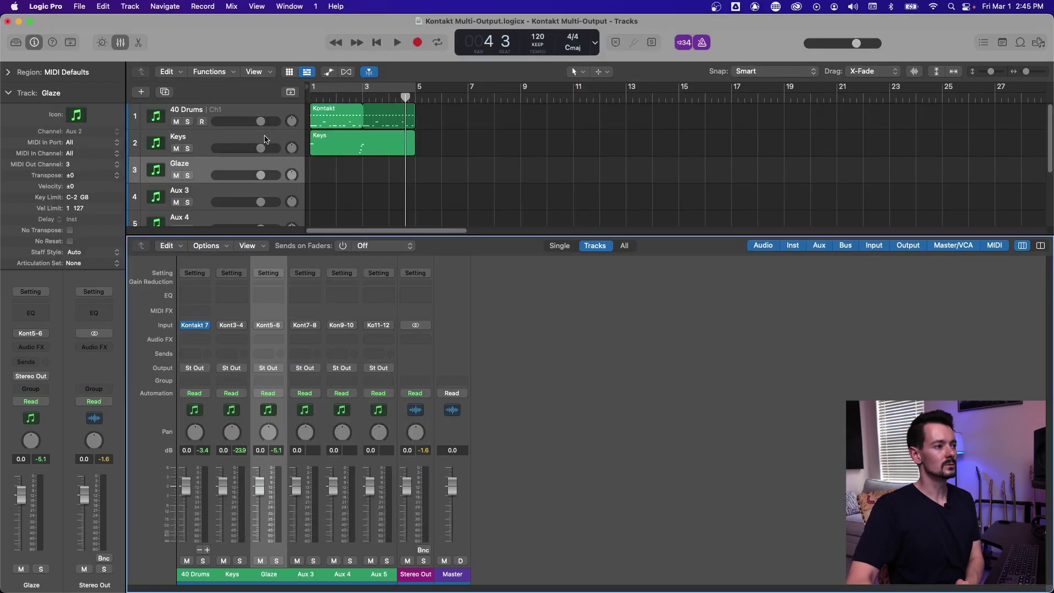
{"action": "left_click", "coordinate": [265, 138]}
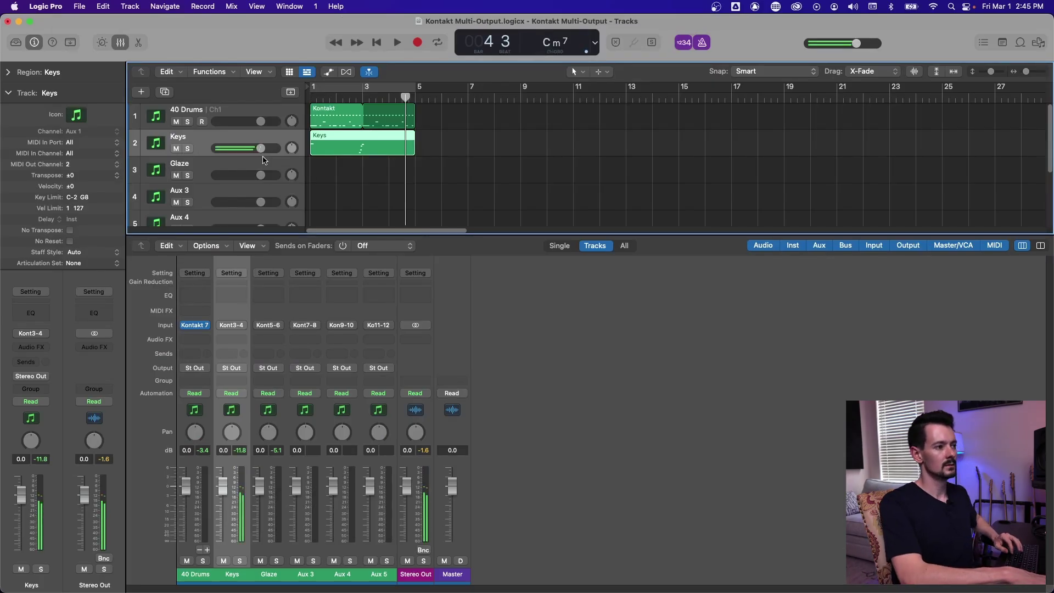
{"action": "left_click", "coordinate": [194, 325]}
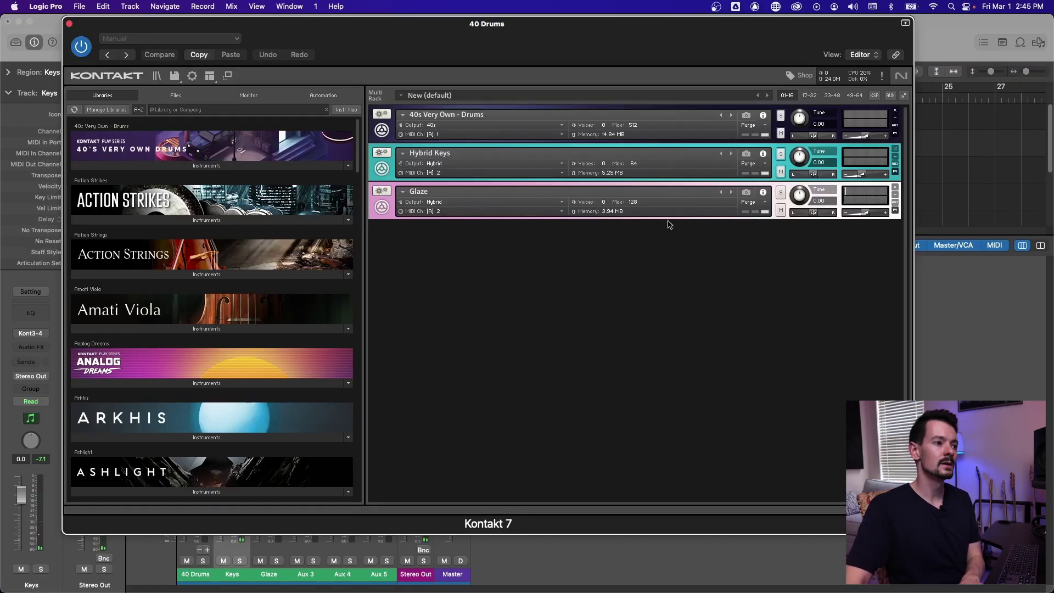
Balance the layer by setting Glaze to -4.3 and fine-tuning the Hybrid Keys level.
{"action": "left_click_drag", "start_coordinate": [866, 216], "coordinate": [864, 216]}
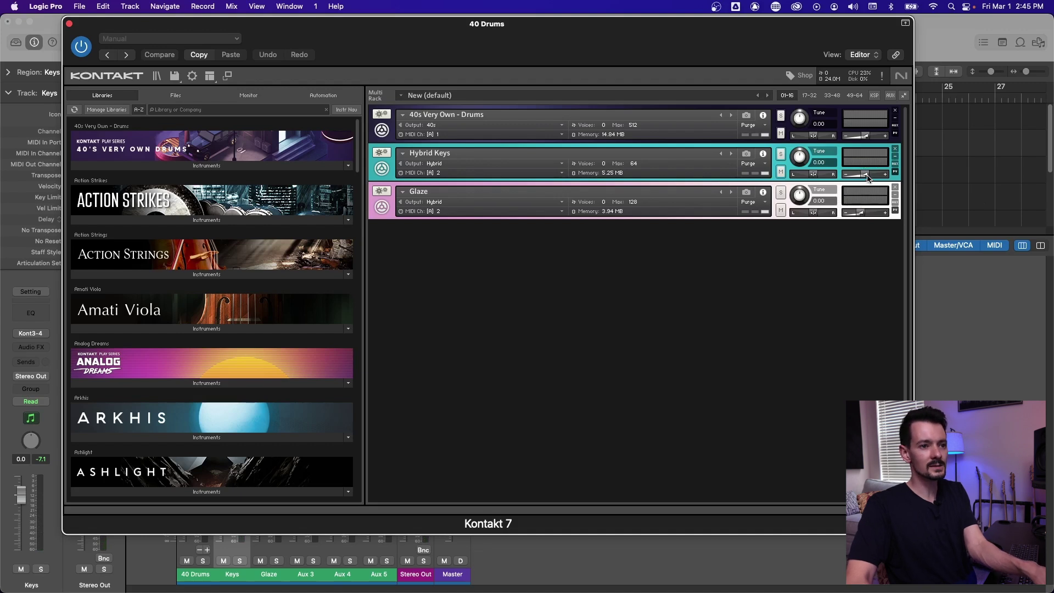
{"action": "left_click_drag", "start_coordinate": [867, 177], "coordinate": [860, 176]}
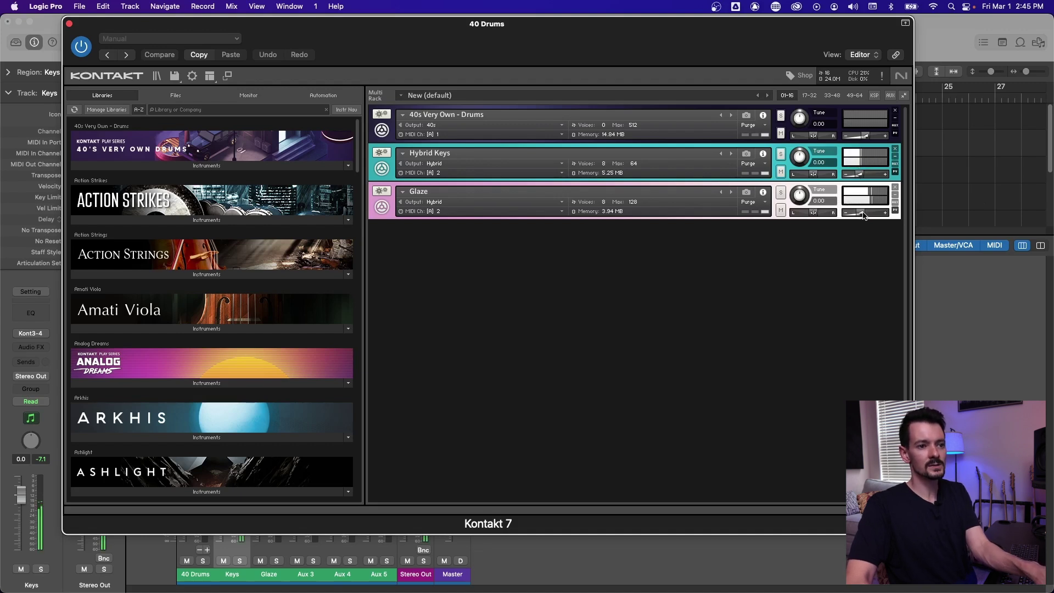
{"action": "left_click_drag", "start_coordinate": [861, 214], "coordinate": [872, 214]}
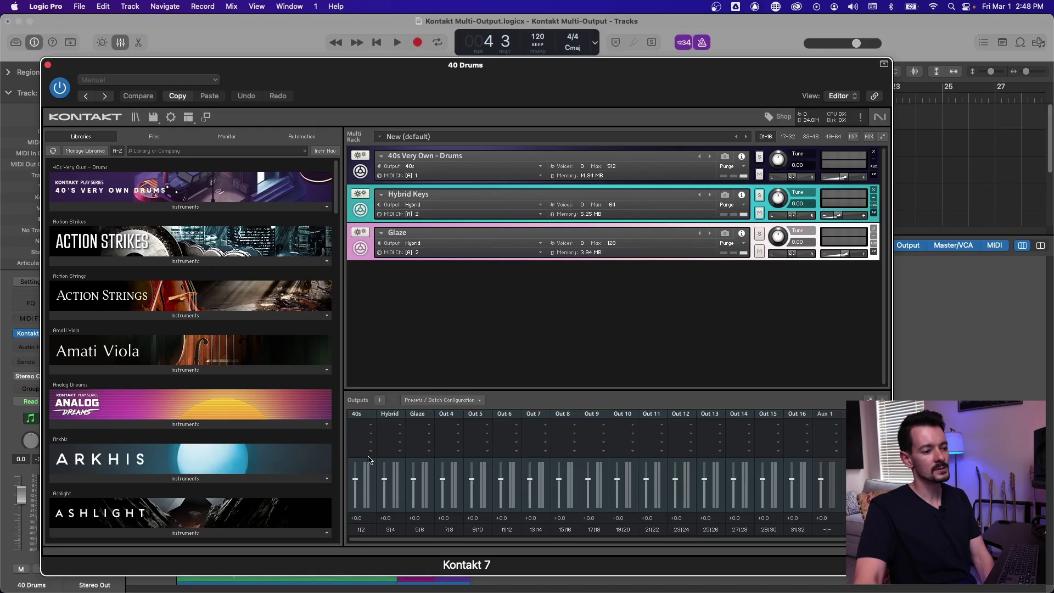
Try a Tape Saturator on the 40s drums output, pushing its gain to 34.2 dB.
{"action": "left_click", "coordinate": [370, 430]}
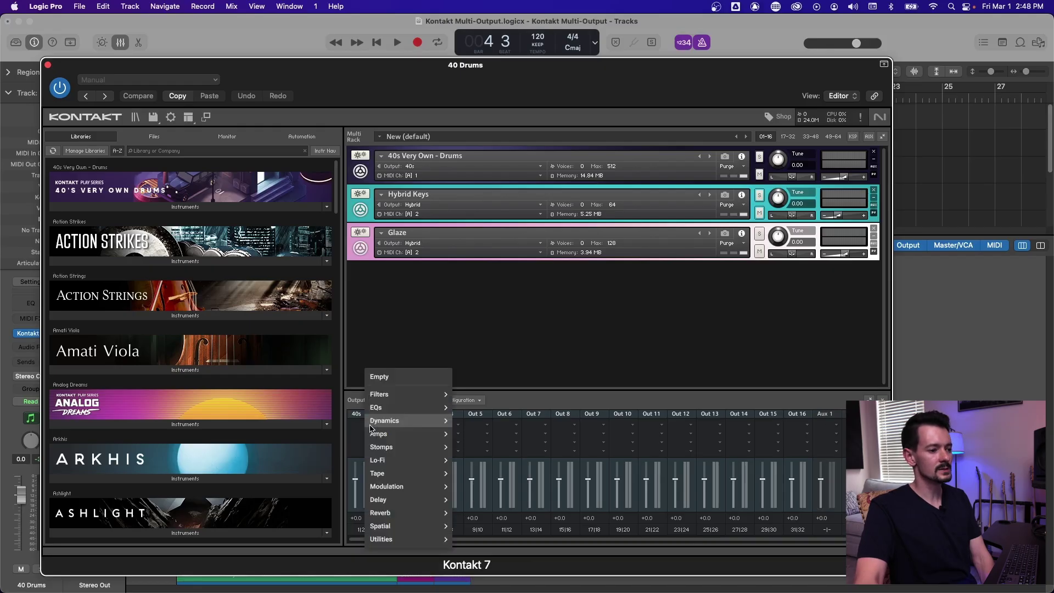
{"action": "left_click", "coordinate": [531, 310]}
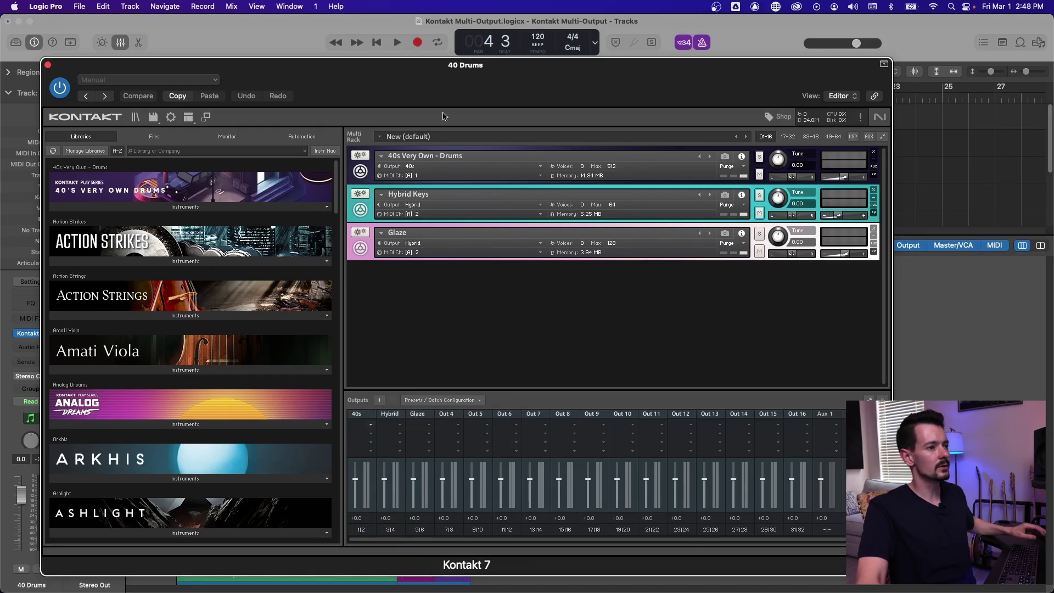
{"action": "left_click_drag", "start_coordinate": [398, 77], "coordinate": [399, 149]}
{"action": "left_click_drag", "start_coordinate": [516, 136], "coordinate": [515, 59]}
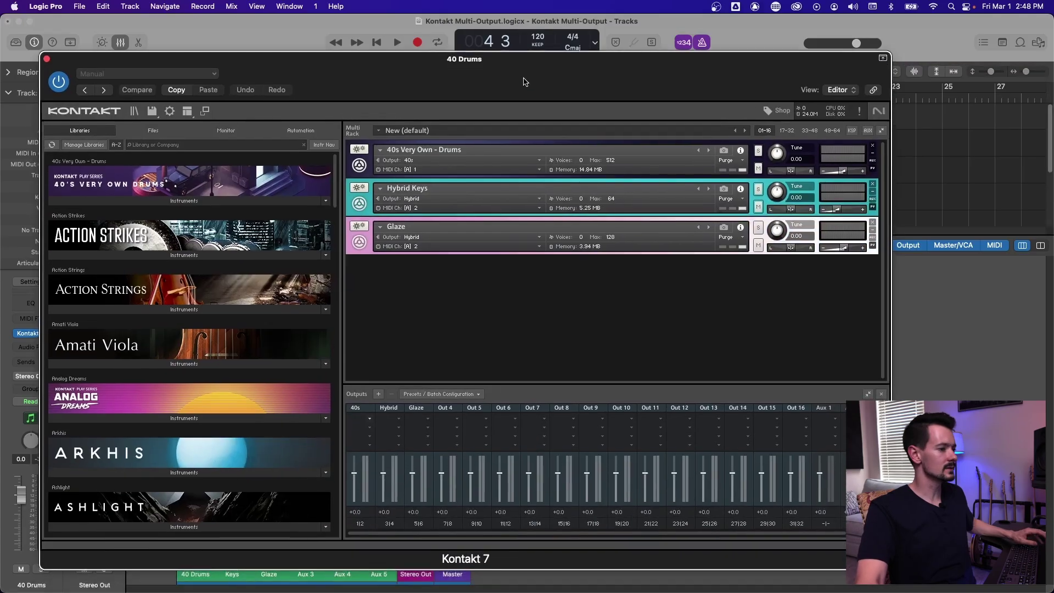
{"action": "left_click", "coordinate": [370, 421]}
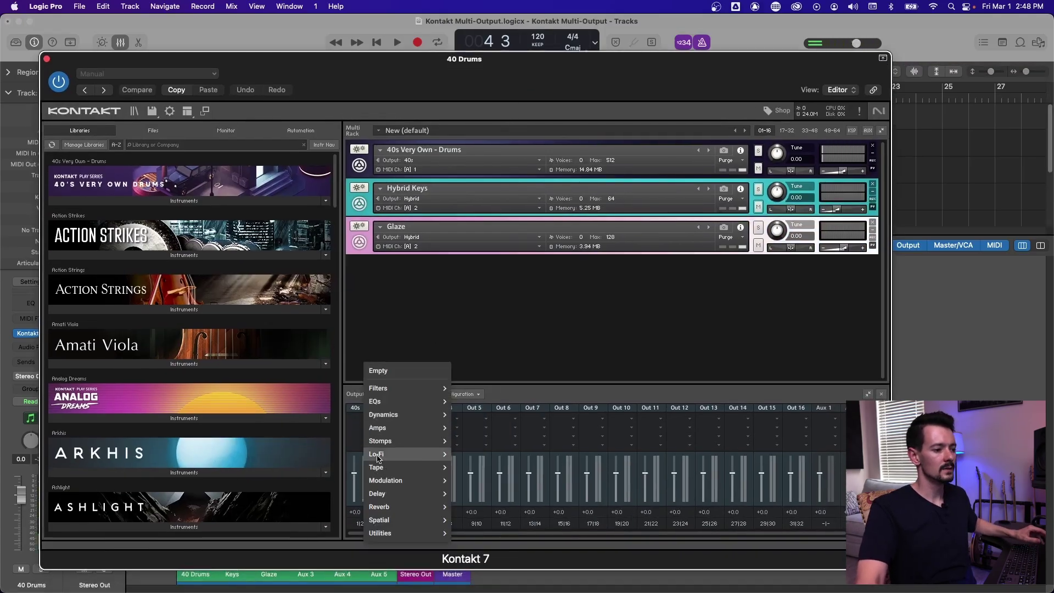
{"action": "mouse_move", "coordinate": [380, 471]}
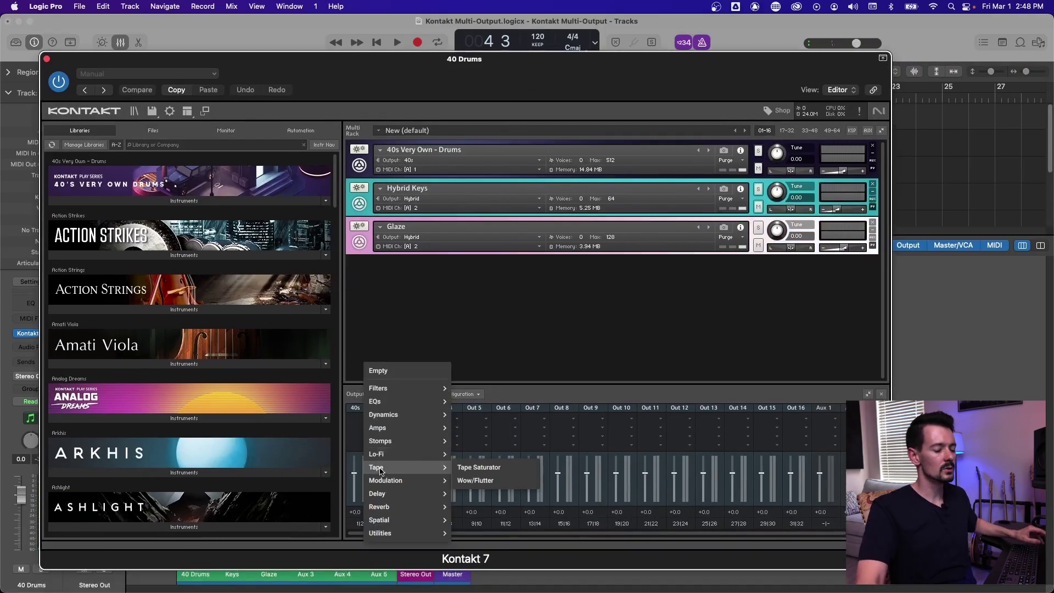
{"action": "left_click", "coordinate": [482, 468]}
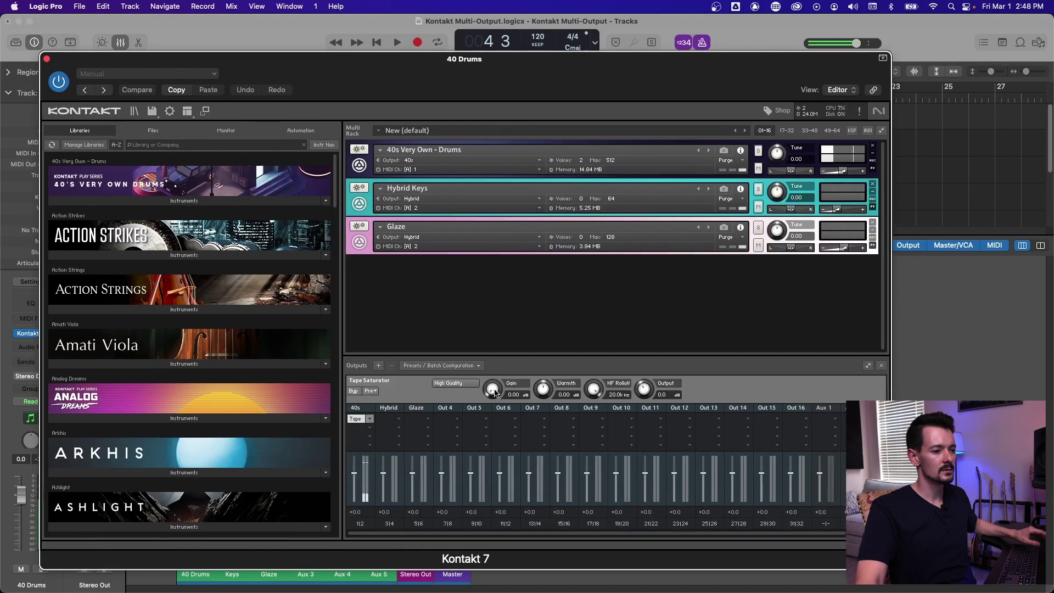
{"action": "left_click_drag", "start_coordinate": [493, 389], "coordinate": [361, 408]}
Replace it with Lo-Fi and raise the Bits from 8.0 to 9.0.
{"action": "left_click", "coordinate": [366, 427]}
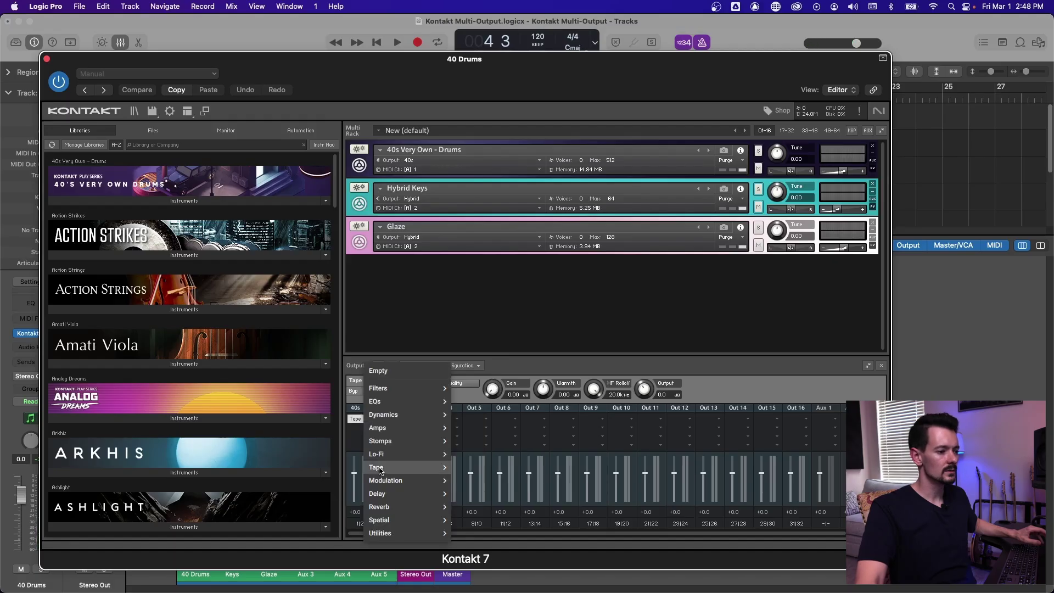
{"action": "mouse_move", "coordinate": [429, 454]}
{"action": "left_click", "coordinate": [478, 455]}
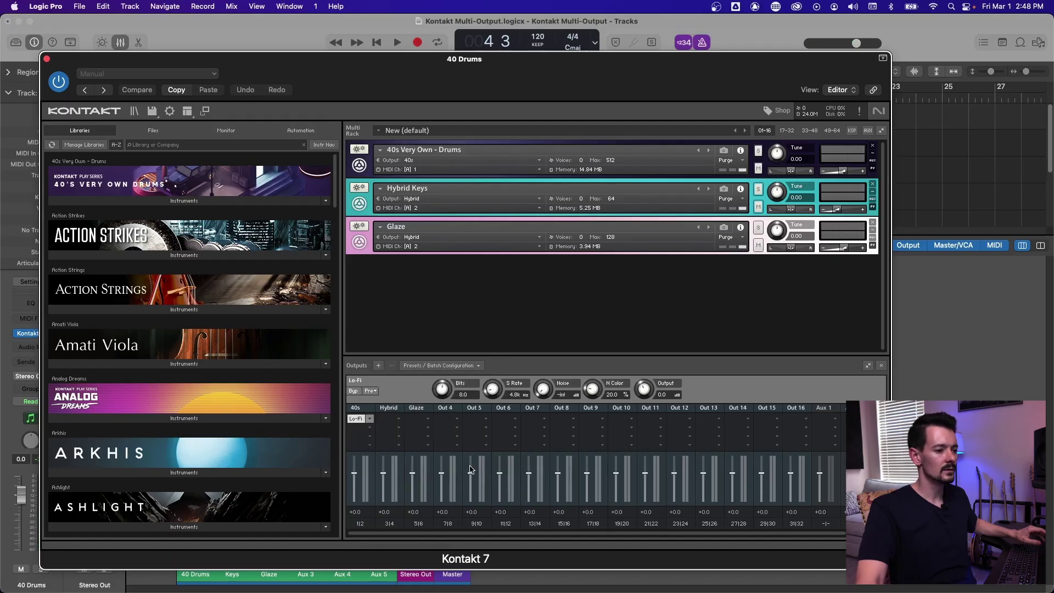
{"action": "left_click_drag", "start_coordinate": [437, 389], "coordinate": [436, 381]}
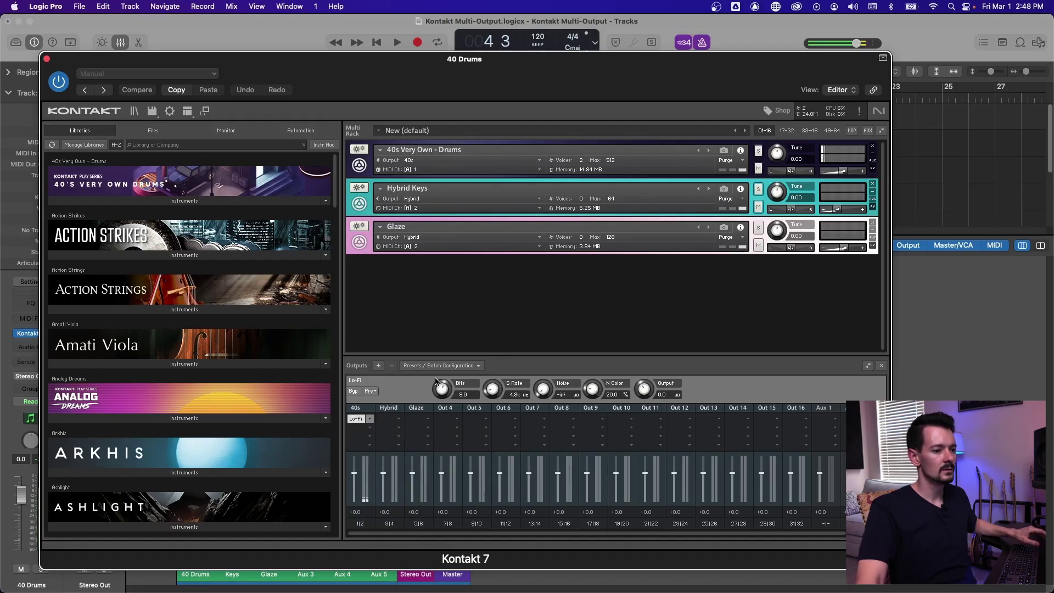
Bypass the Lo-Fi effect on the 40s output.
{"action": "left_click", "coordinate": [370, 418]}
{"action": "left_click", "coordinate": [343, 366]}
{"action": "left_click", "coordinate": [354, 392]}
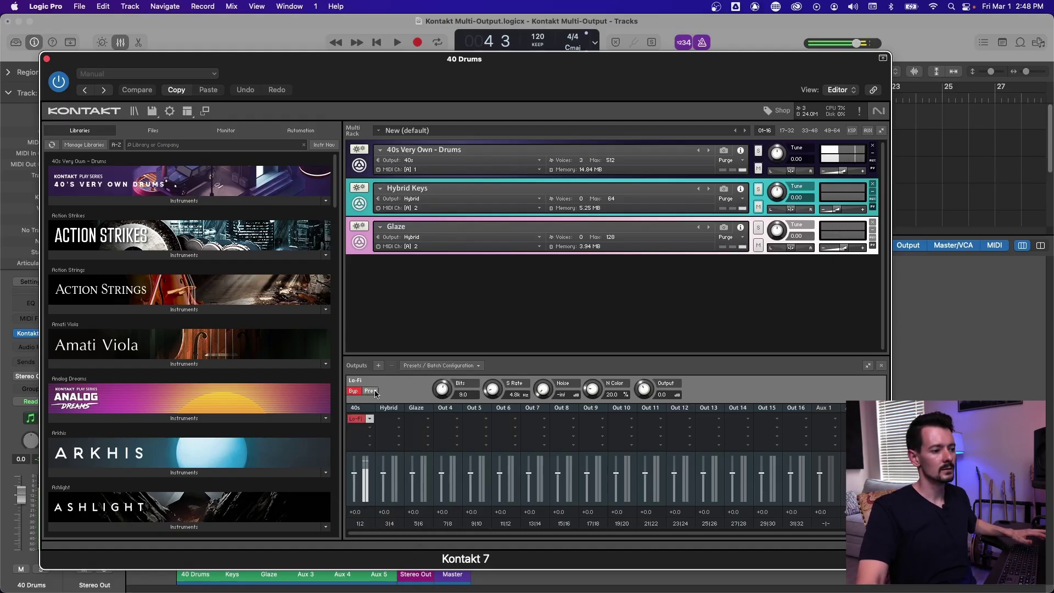
Browse the Lo-Fi Factory presets without choosing one.
{"action": "left_click", "coordinate": [375, 392]}
{"action": "mouse_move", "coordinate": [385, 401]}
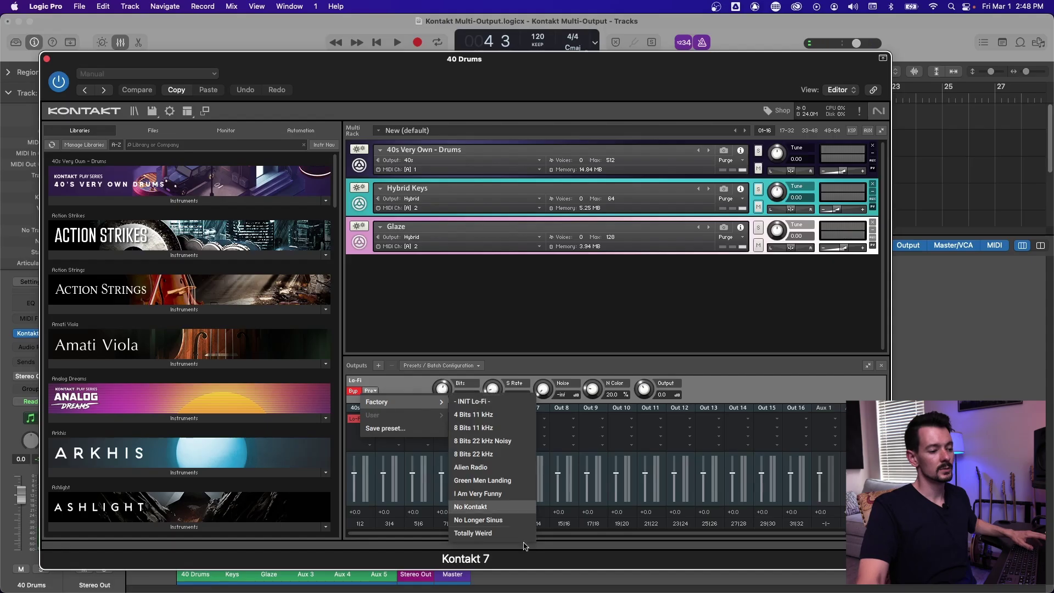
{"action": "left_click", "coordinate": [414, 385]}
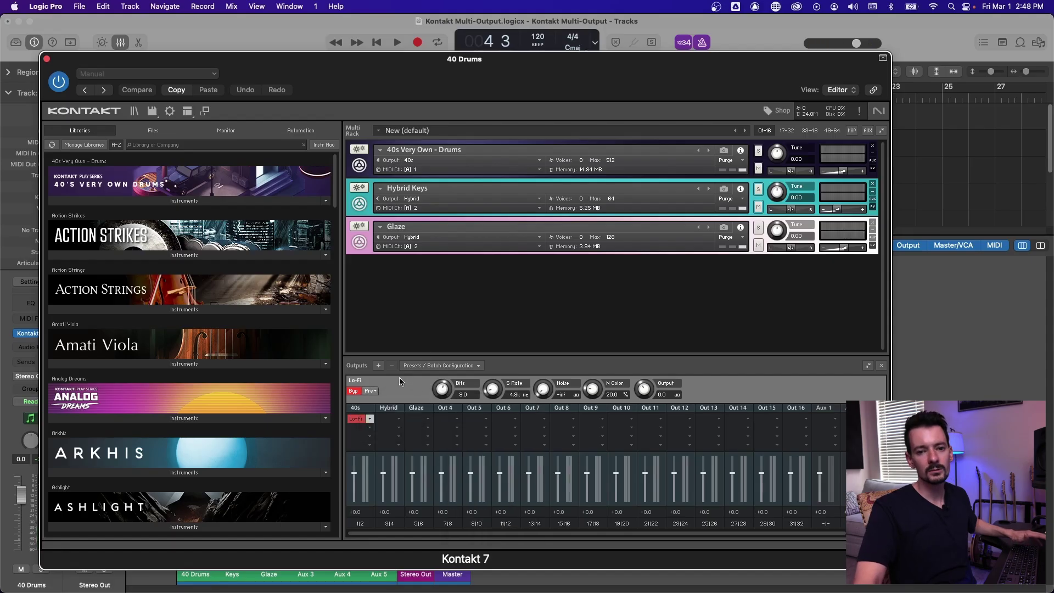